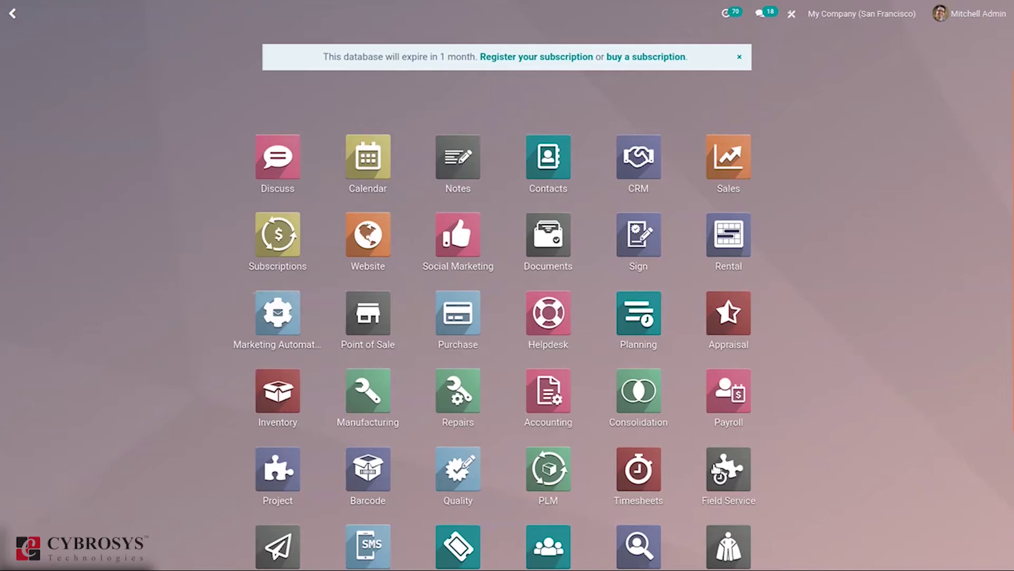
# Search the installed apps for Quality and open the Quality app.
pyautogui.scroll(-3, 985, 344)
pyautogui.scroll(1, 990, 268)
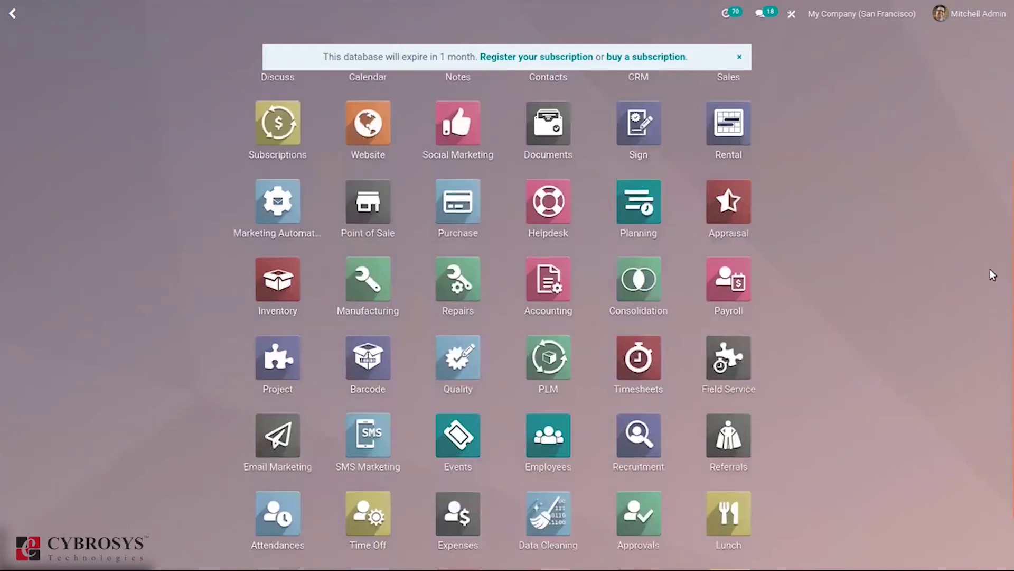
pyautogui.write('q')
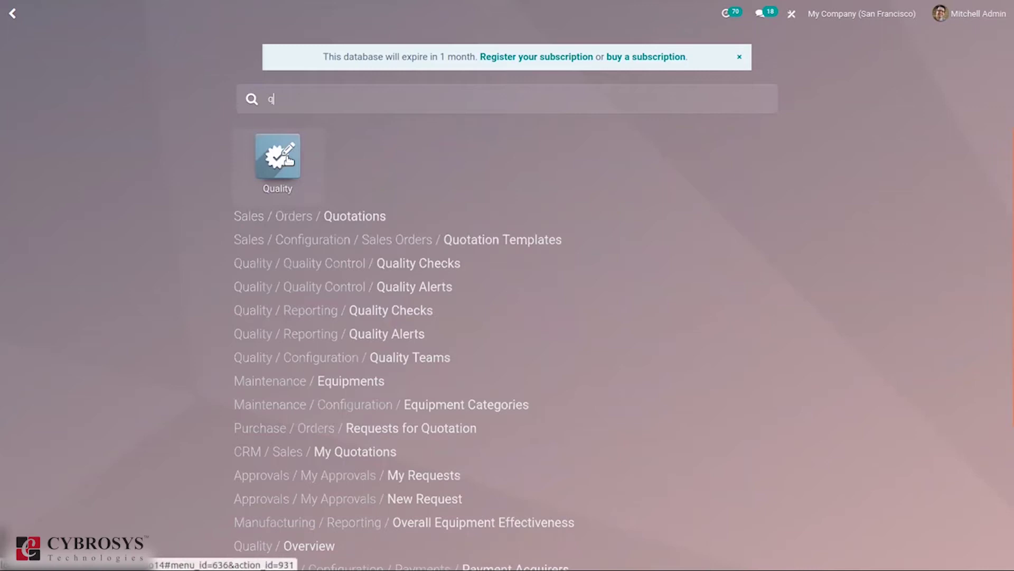
pyautogui.click(287, 158)
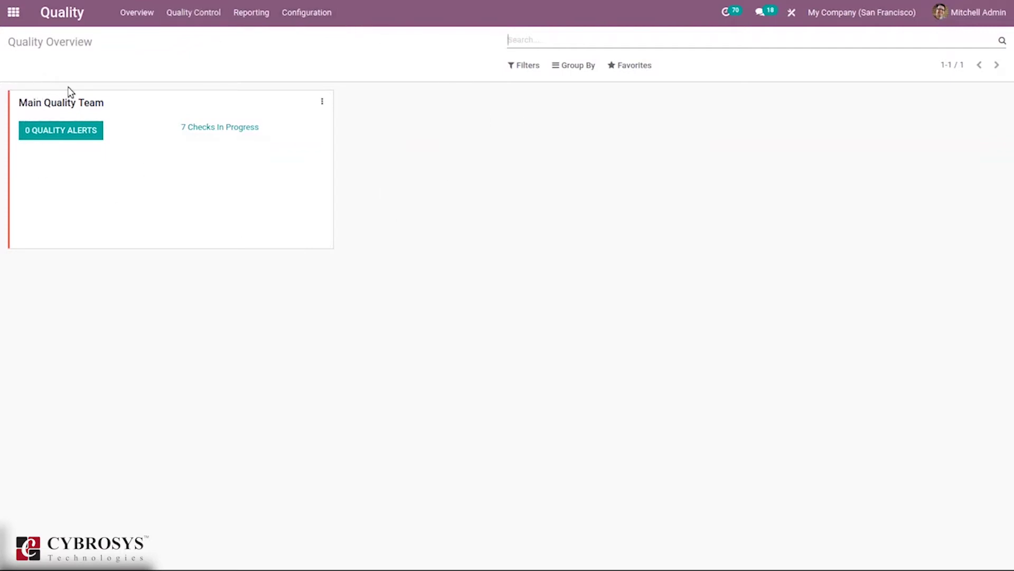
# View the Main Quality Team record and its editable fields in the quality teams configuration, and return to the overview.
pyautogui.click(302, 13)
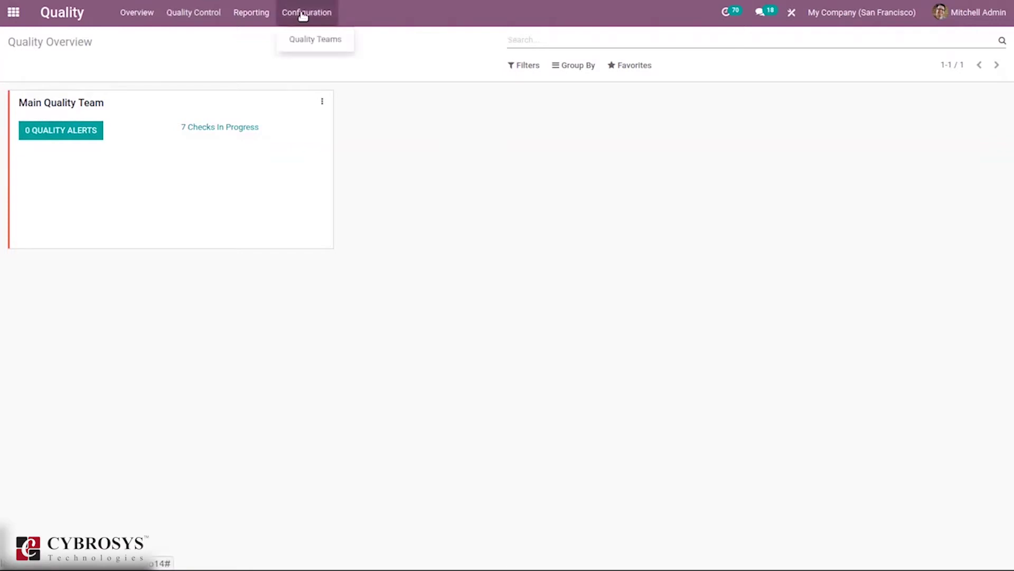
pyautogui.click(313, 41)
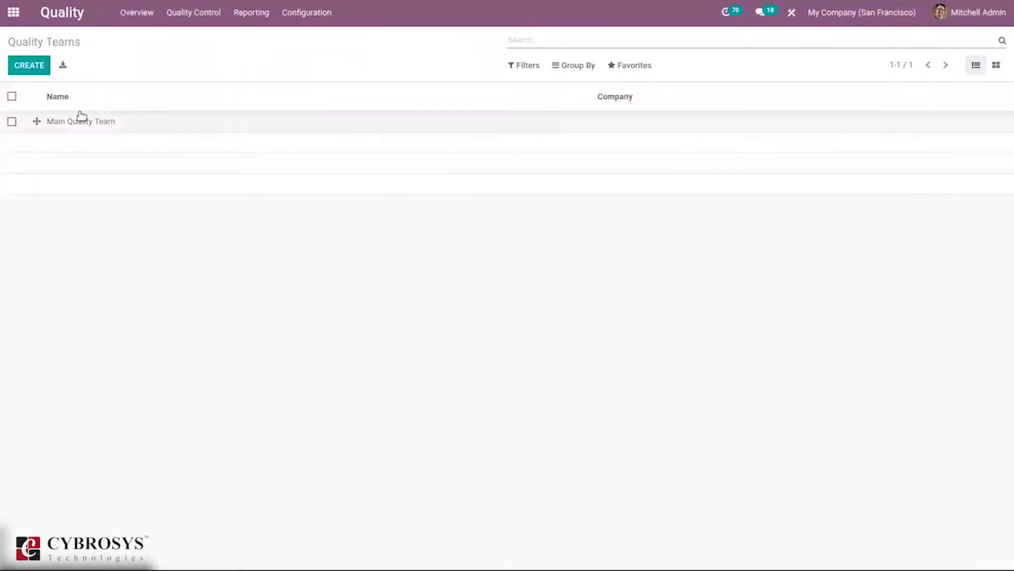
pyautogui.click(149, 129)
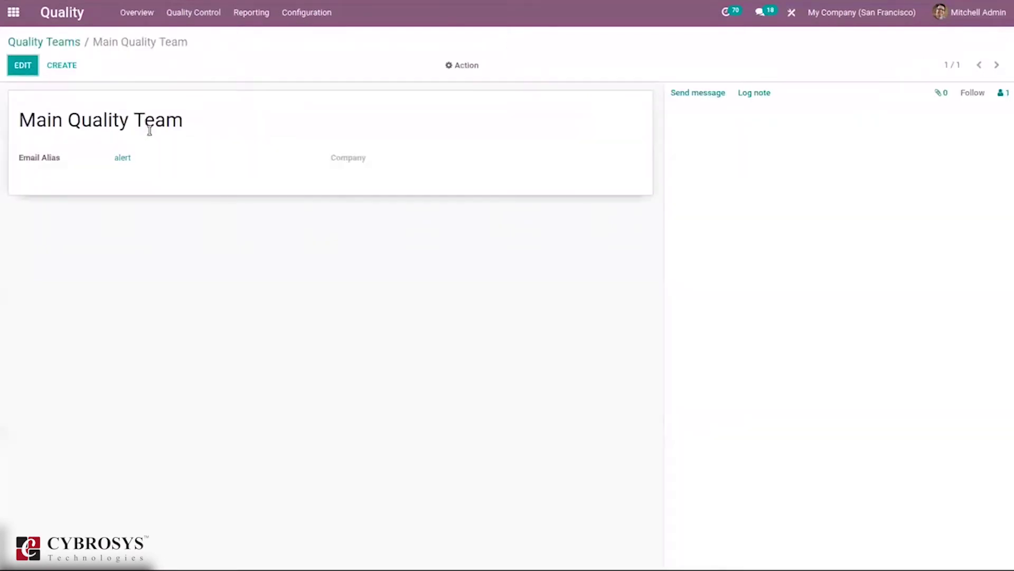
pyautogui.click(24, 66)
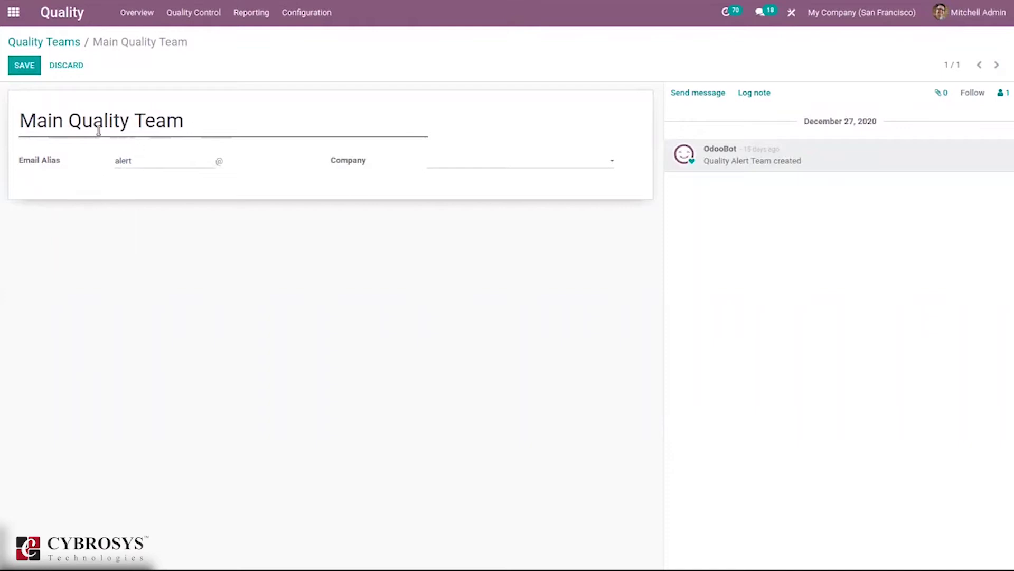
pyautogui.click(49, 42)
pyautogui.click(126, 16)
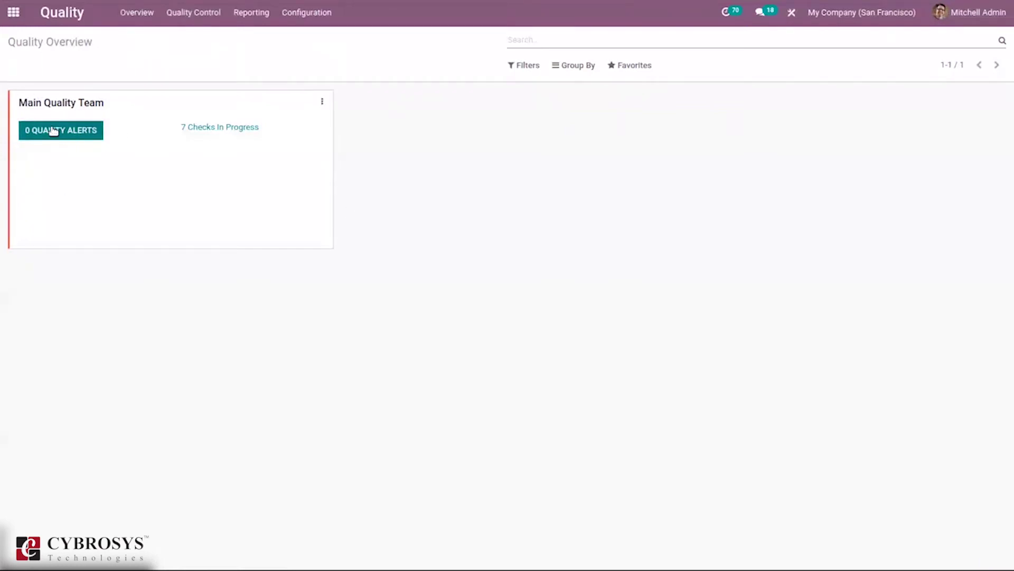
# Examine the Main Quality Team's in-progress quality checks and its quality alerts from the overview.
pyautogui.click(231, 128)
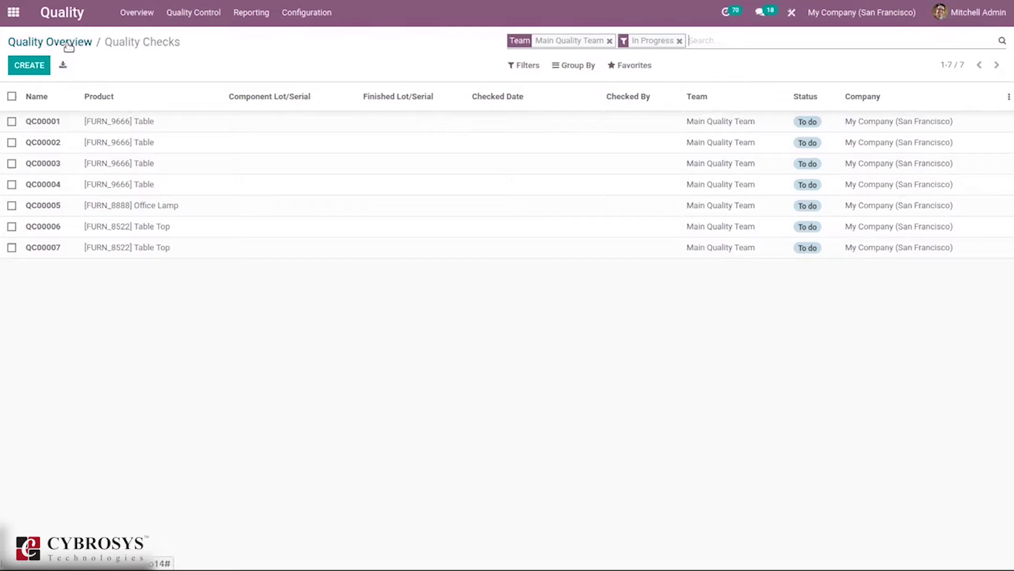
pyautogui.click(50, 41)
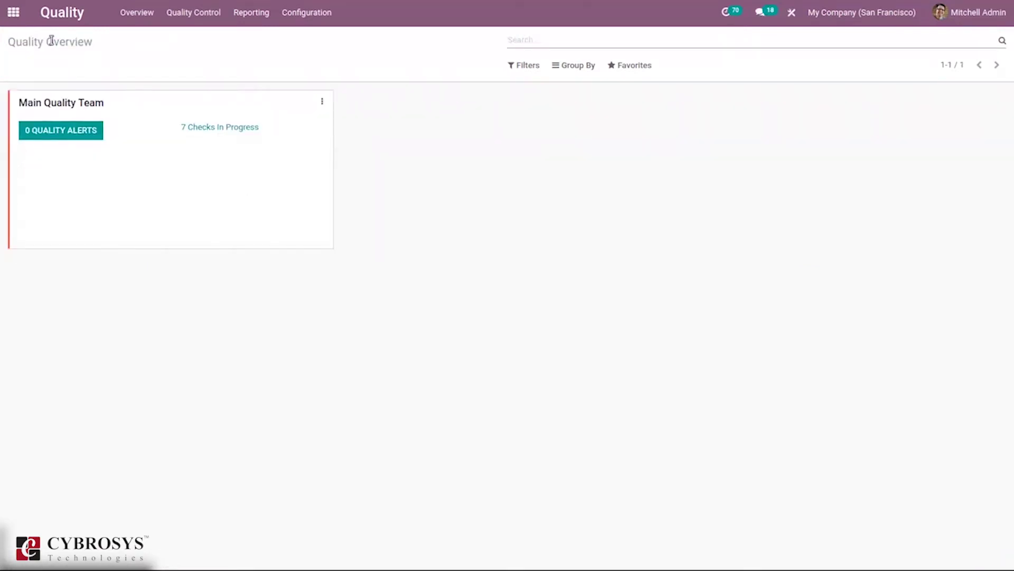
pyautogui.click(63, 133)
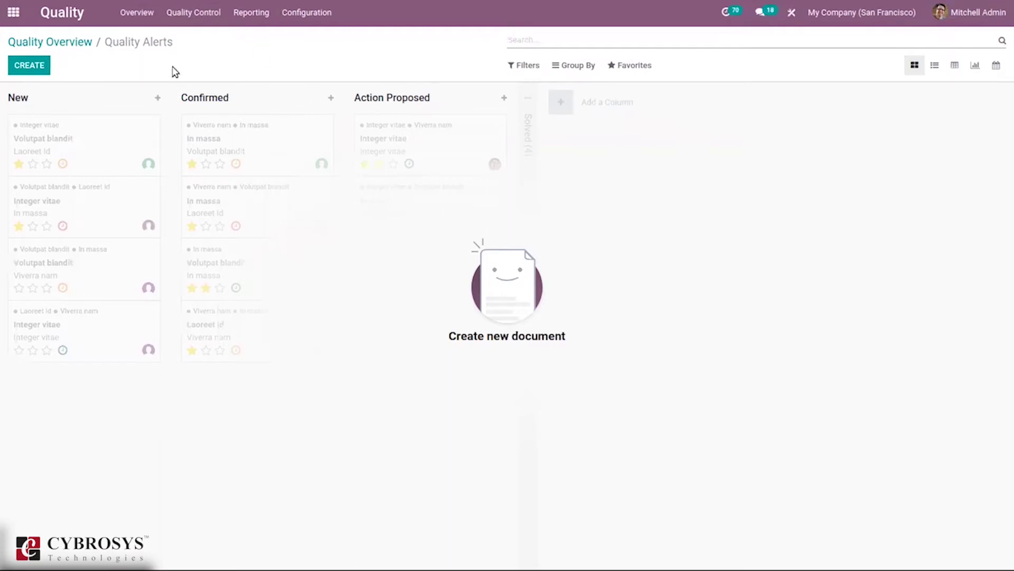
pyautogui.click(63, 42)
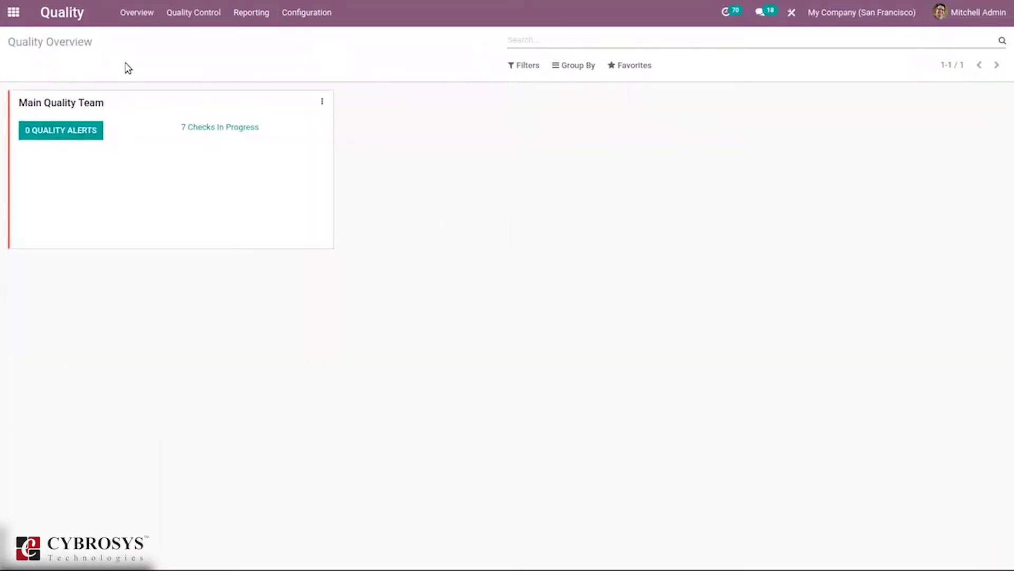
# Open the quality control points list and expand the Main Quality Team group.
pyautogui.click(184, 11)
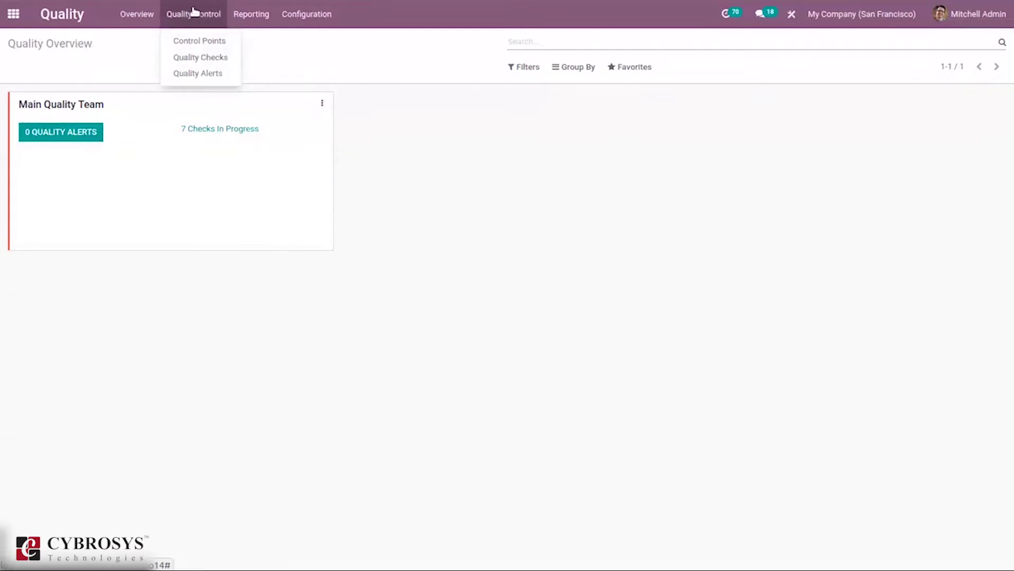
pyautogui.click(200, 42)
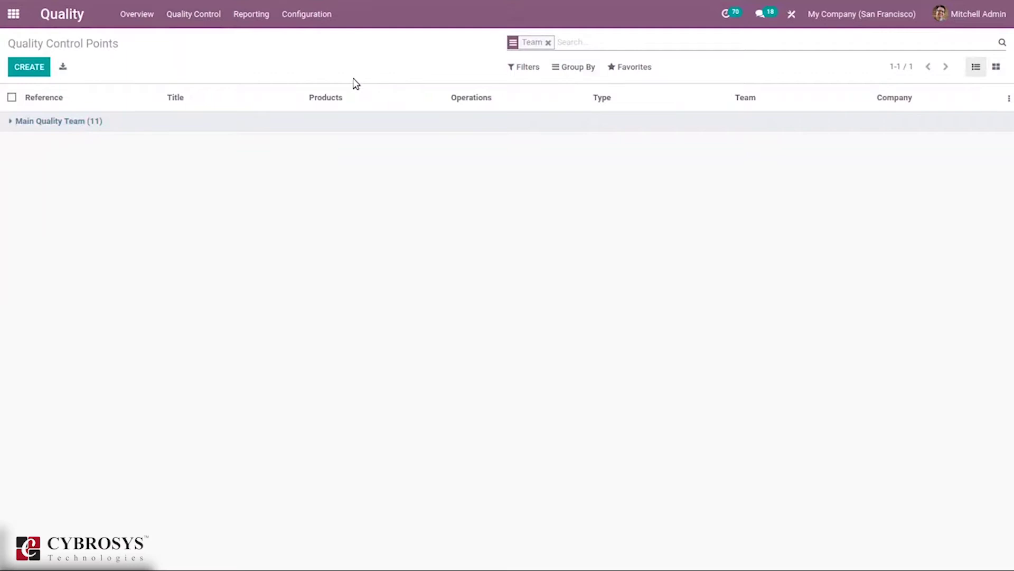
pyautogui.click(49, 123)
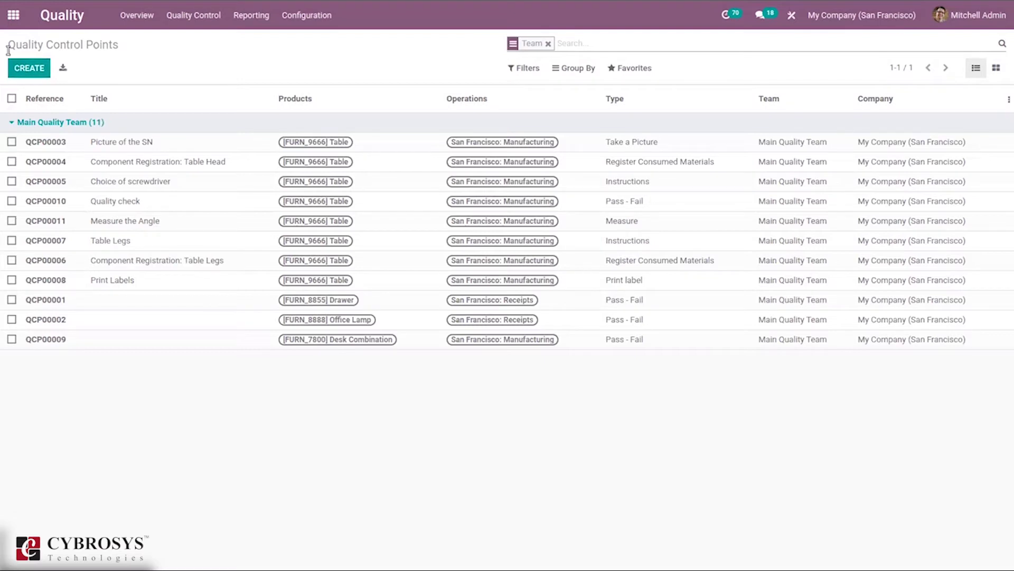
# Create a new quality control point titled "Leg Quality Check" for the product [FURN_2333] Table Leg.
pyautogui.click(24, 68)
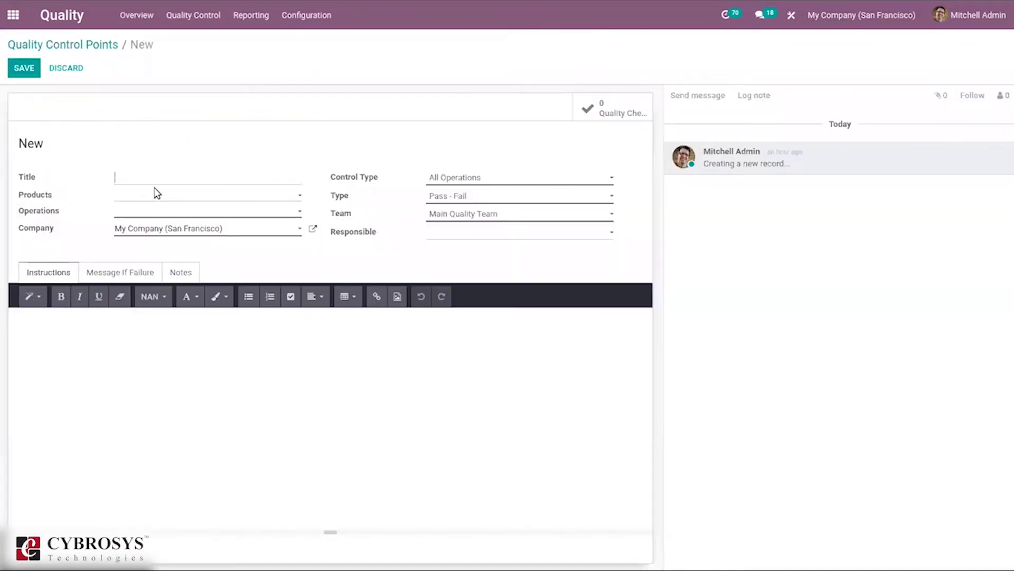
pyautogui.write('Leg Quality Check')
pyautogui.click(149, 199)
pyautogui.write('tabl')
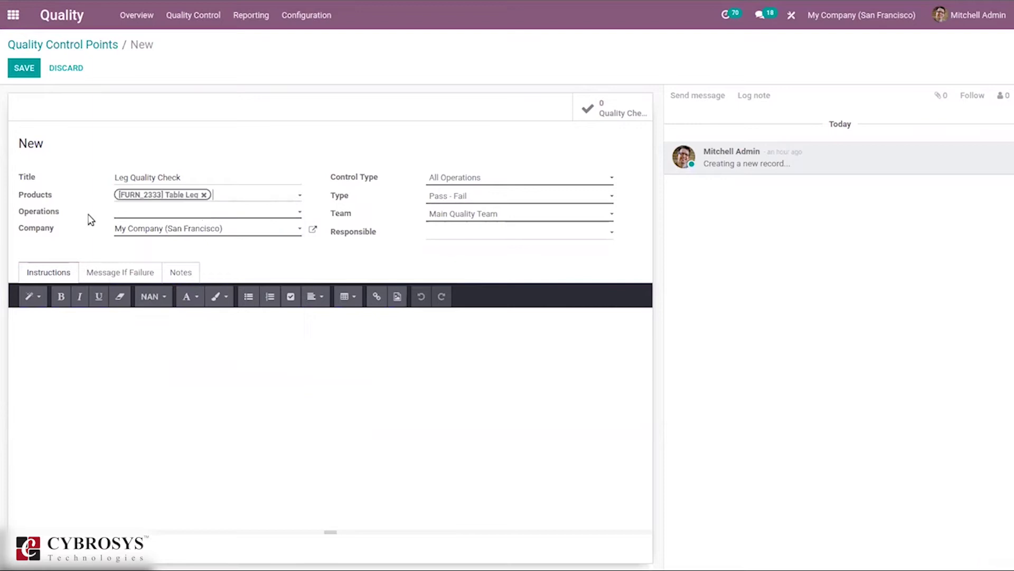
# Add San Francisco: Manufacturing and San Francisco: Delivery Orders as the control point's operations.
pyautogui.click(122, 214)
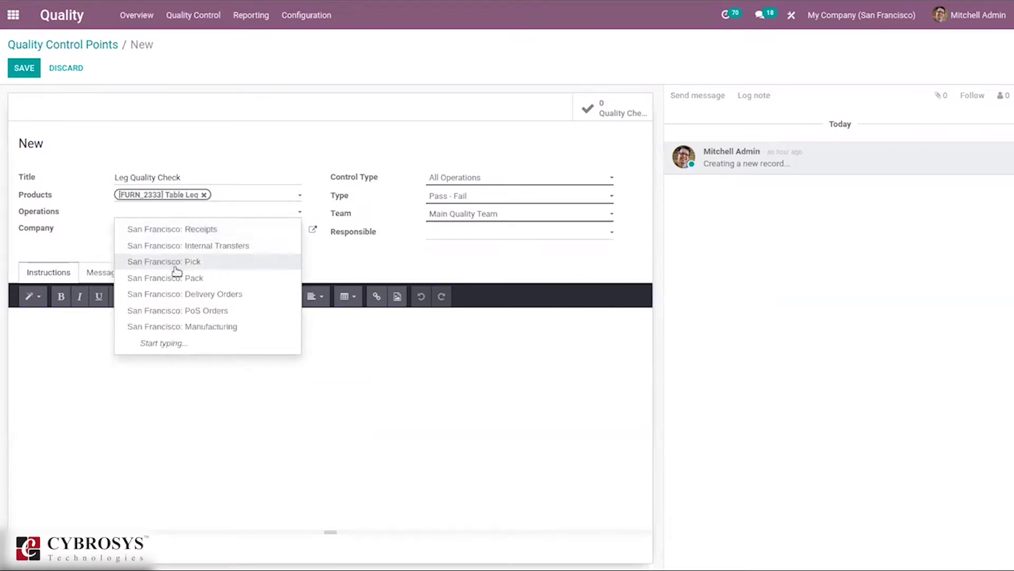
pyautogui.click(209, 328)
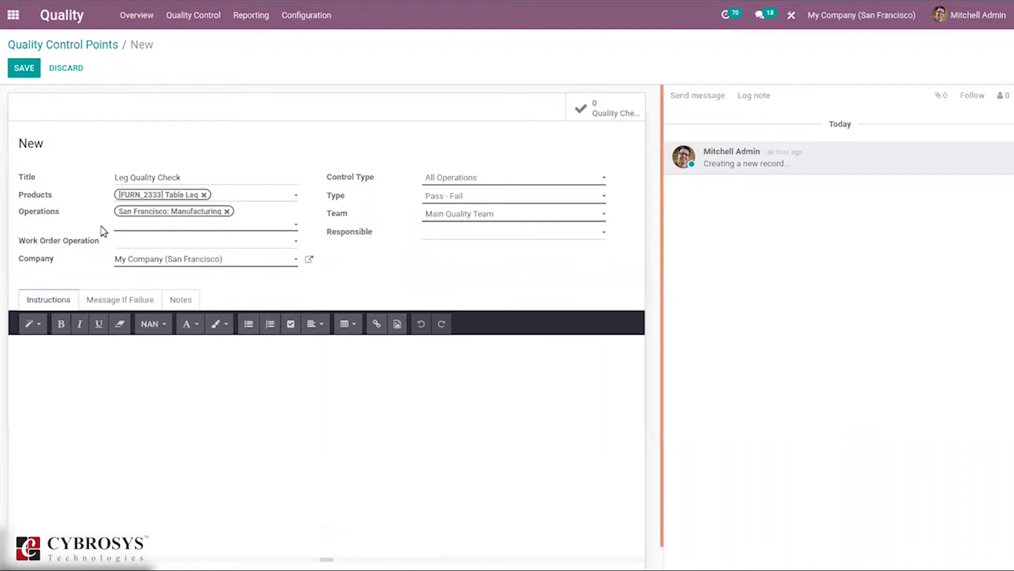
pyautogui.click(149, 228)
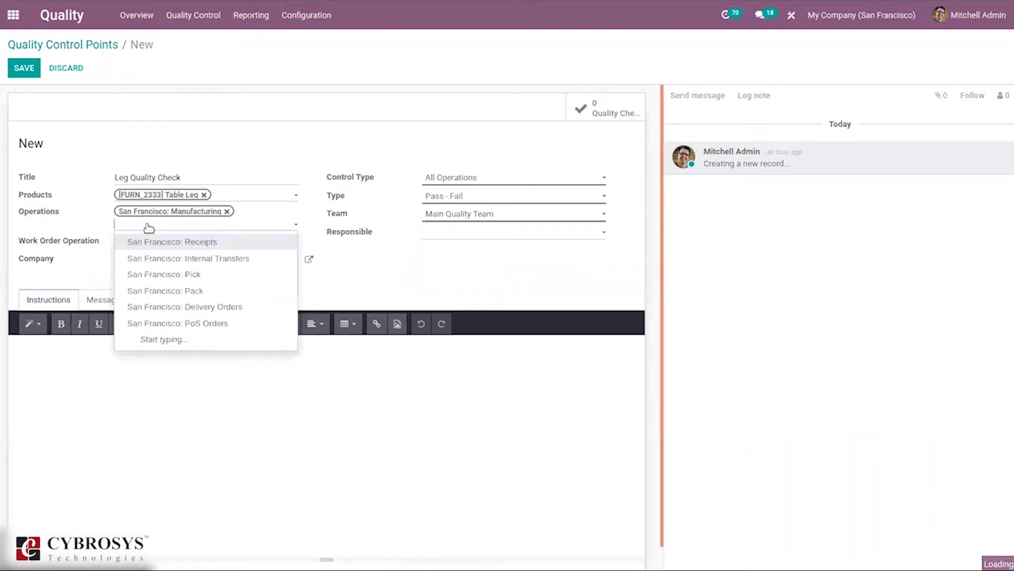
pyautogui.click(217, 307)
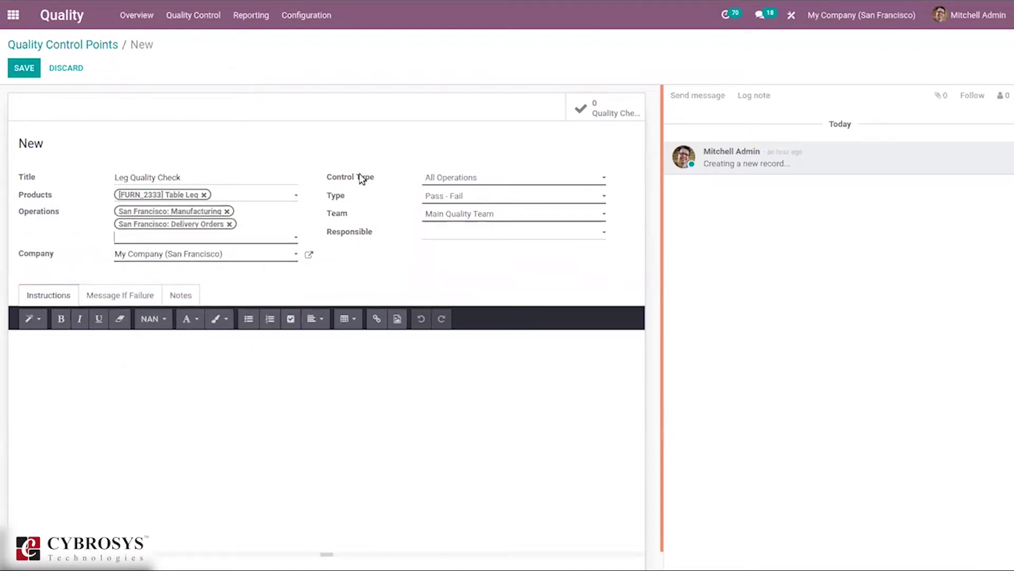
# Try the Randomly and Periodically control types, inspect the periodic frequency units, and restore the control type to All Operations.
pyautogui.click(453, 178)
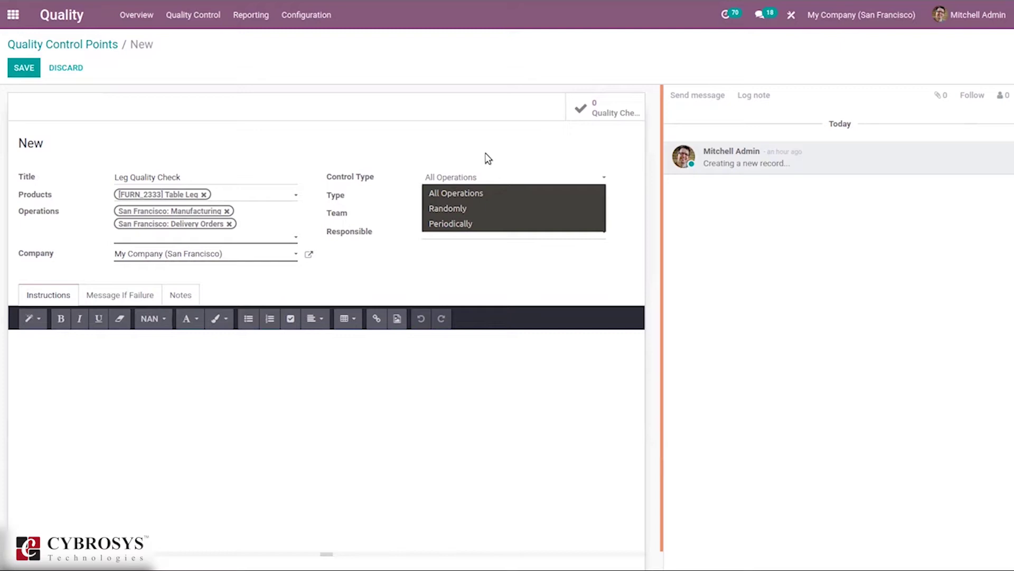
pyautogui.click(474, 210)
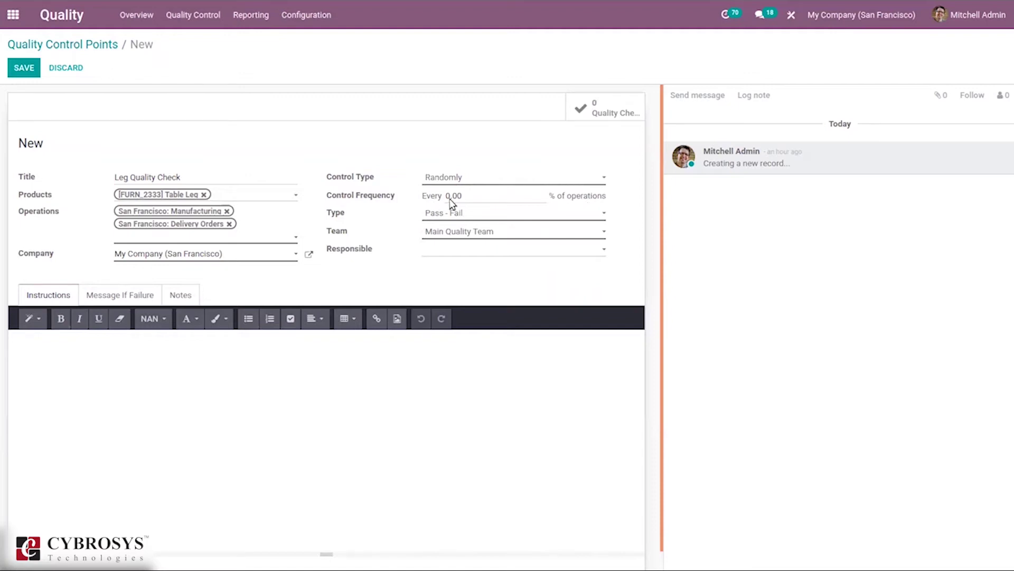
pyautogui.click(468, 180)
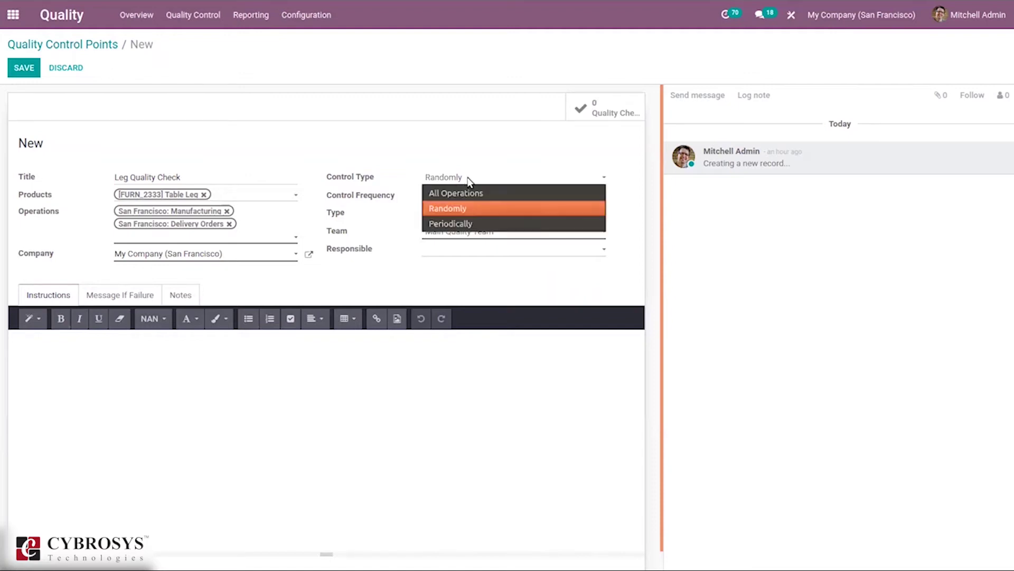
pyautogui.click(472, 224)
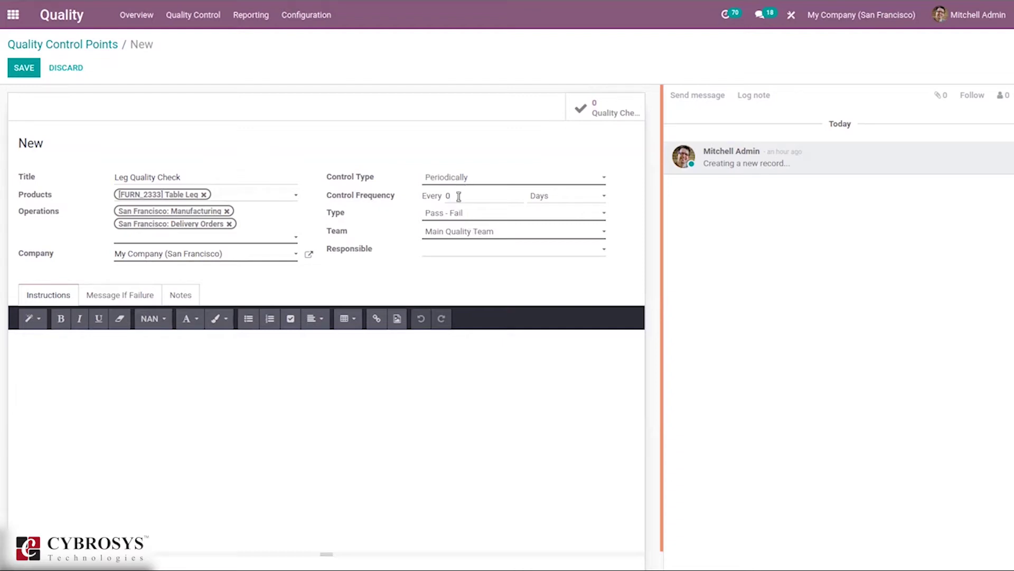
pyautogui.click(547, 197)
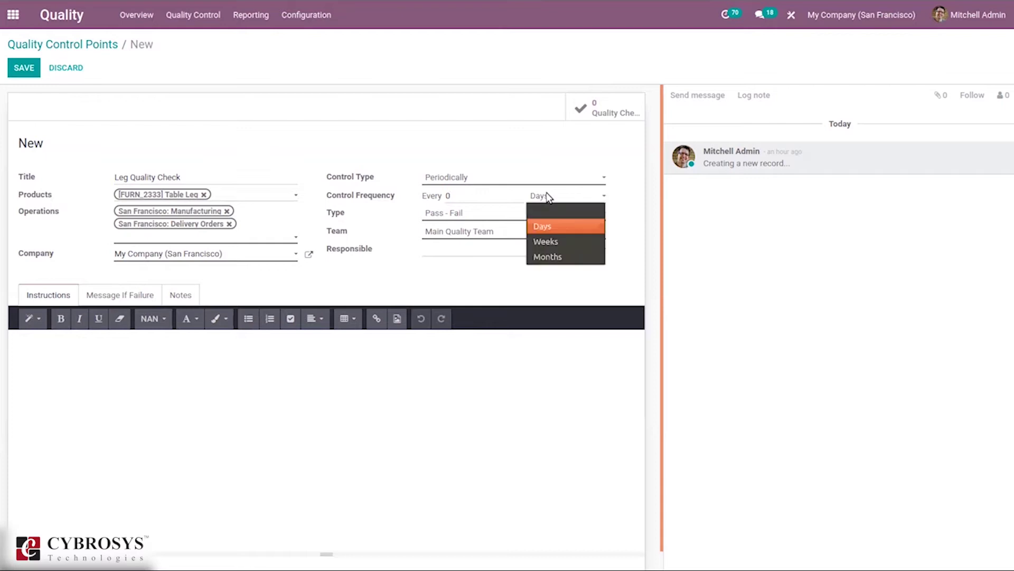
pyautogui.click(495, 176)
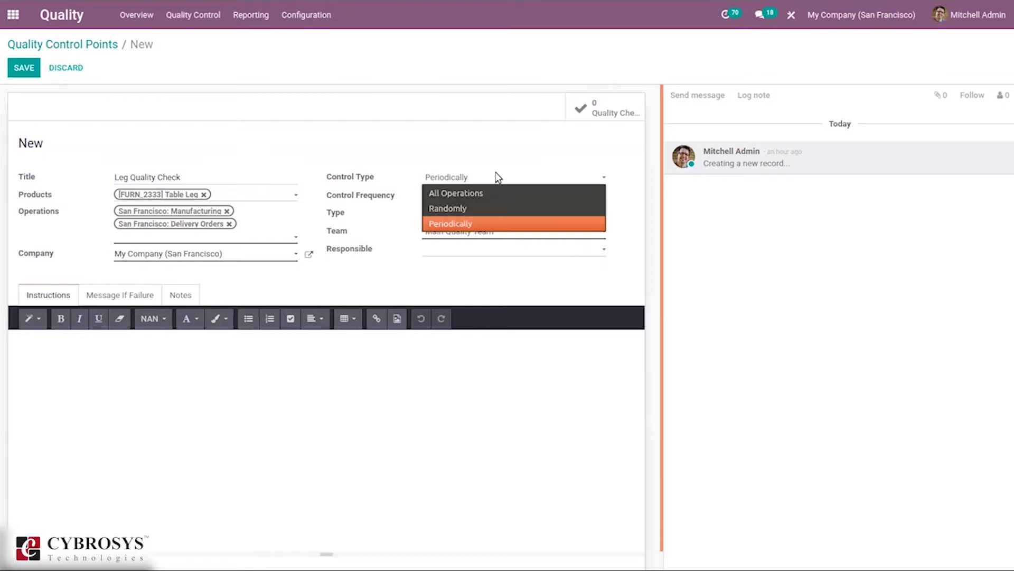
pyautogui.click(473, 197)
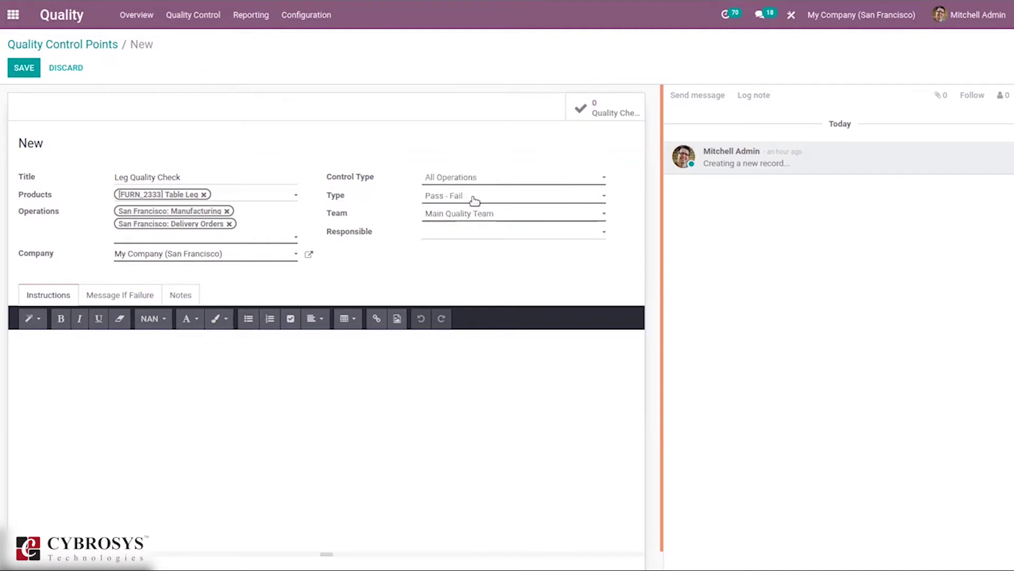
# Choose Pass - Fail as the control point's check type.
pyautogui.moveTo(343, 197)
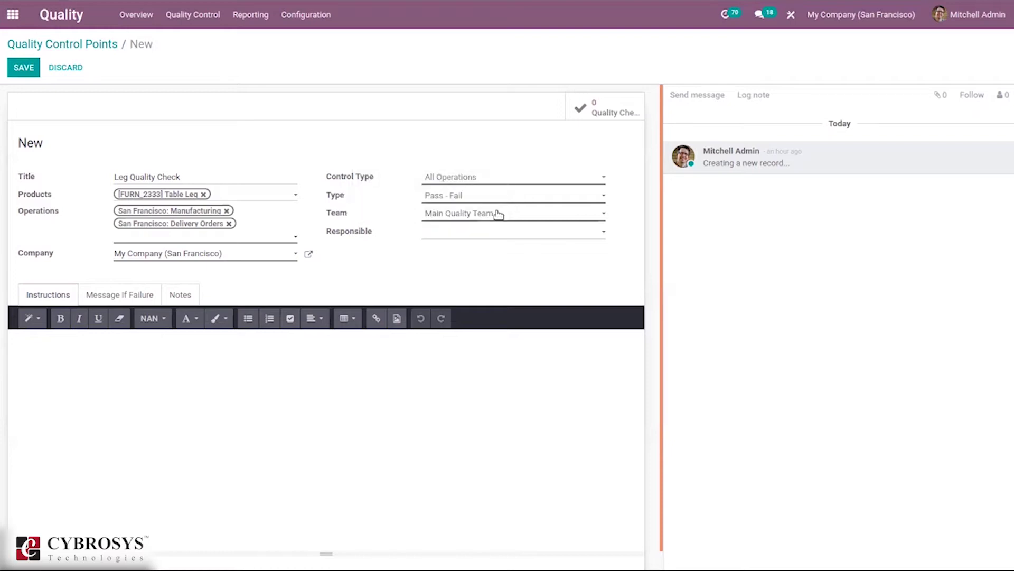
pyautogui.click(431, 194)
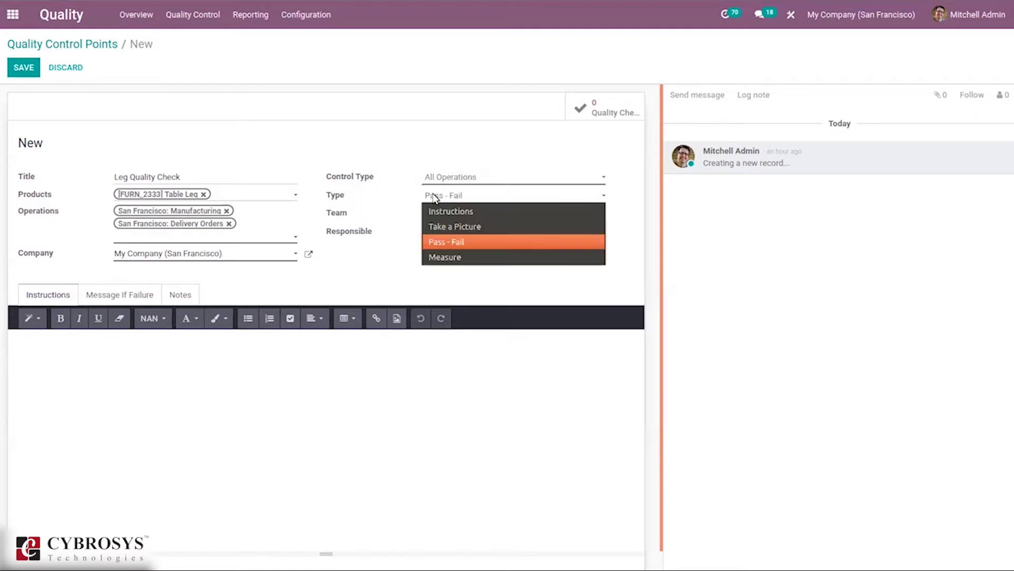
pyautogui.click(464, 243)
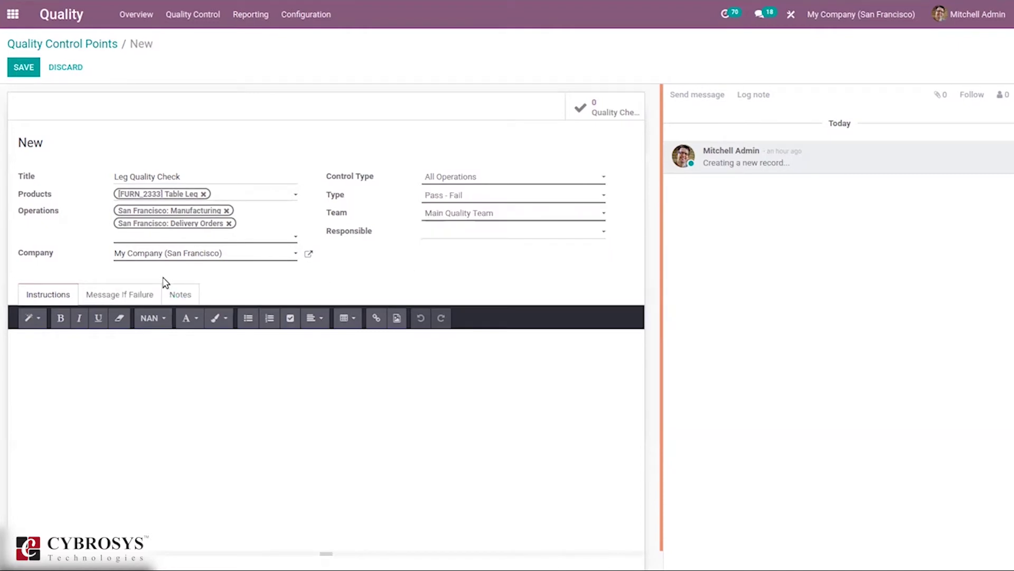
# Enter "Leg damaged return it to supplier" as the control point's message if failure.
pyautogui.click(119, 295)
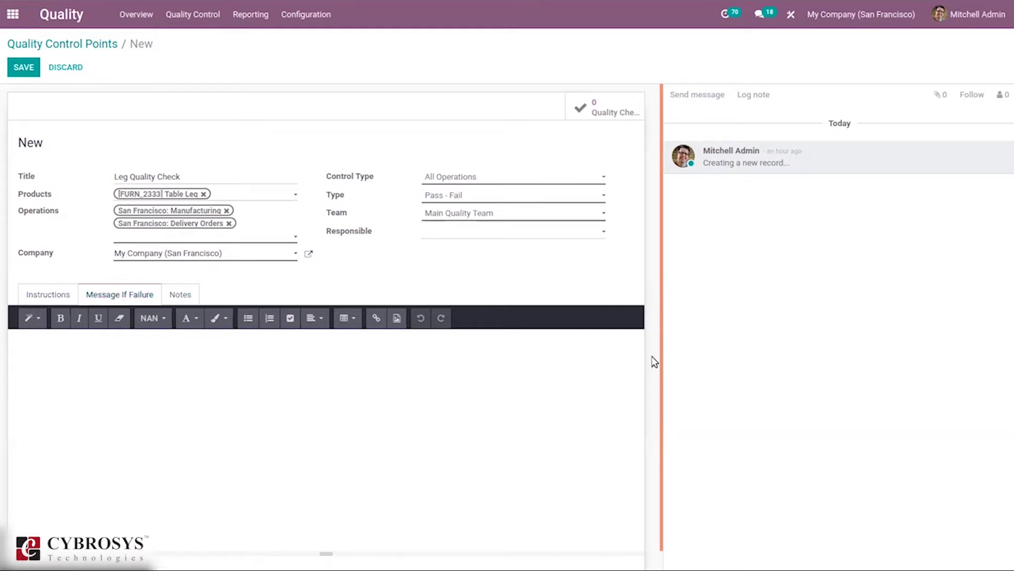
pyautogui.click(290, 383)
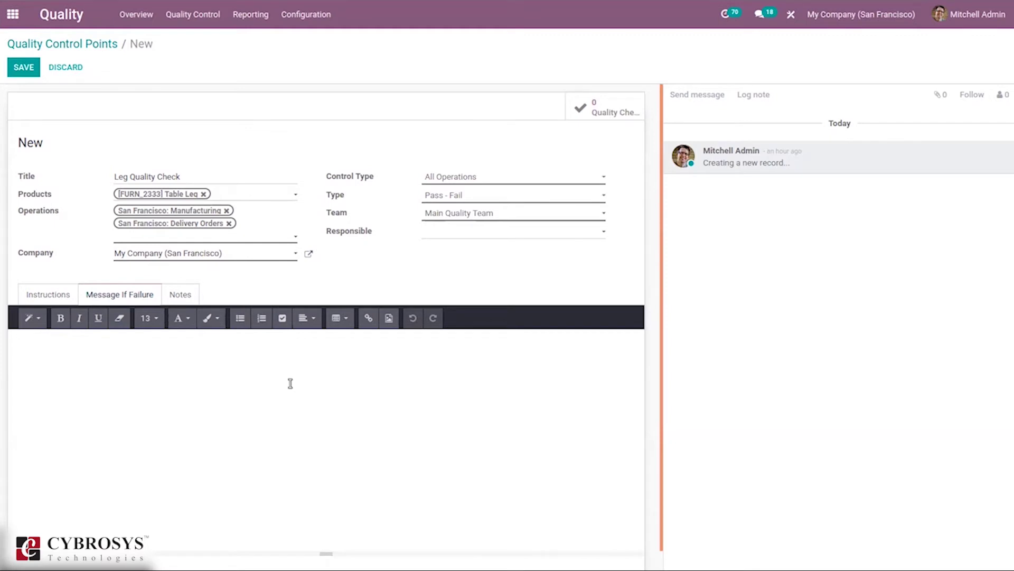
pyautogui.write('Leg daman')
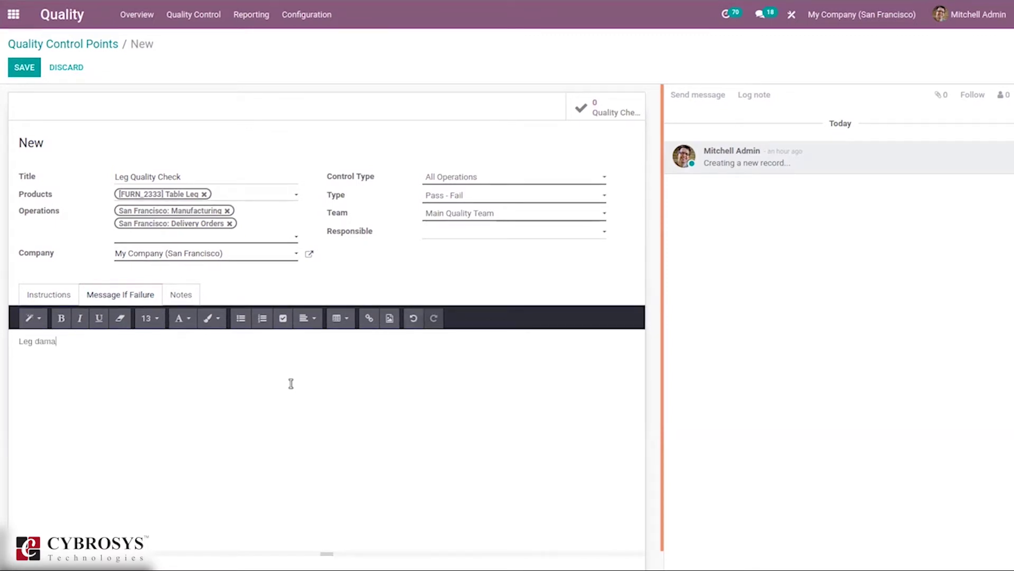
pyautogui.write('ged return it to supplier')
# Change the control point's check type to Measure and set the norm to 7.00 cm.
pyautogui.click(436, 199)
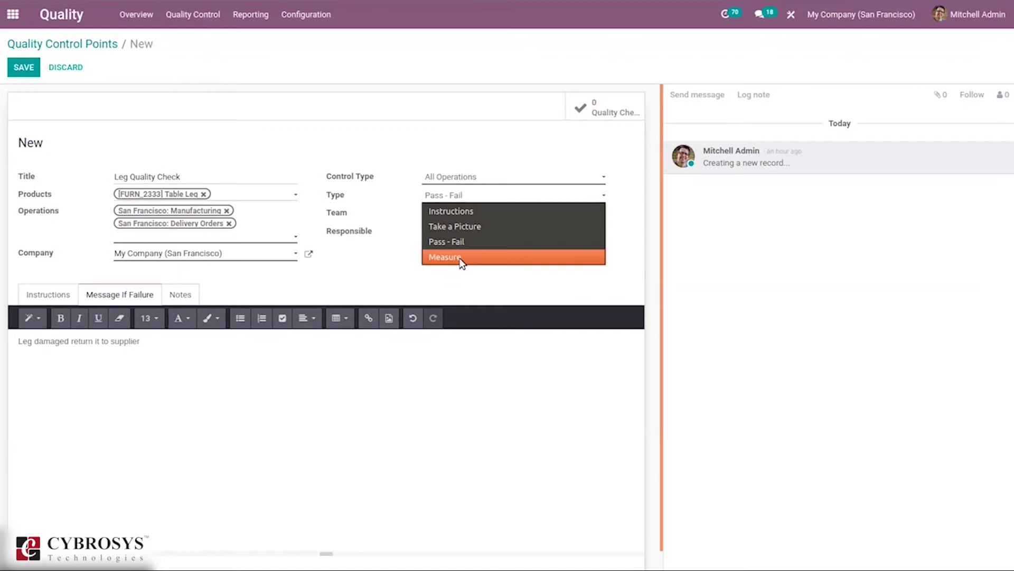
pyautogui.click(460, 259)
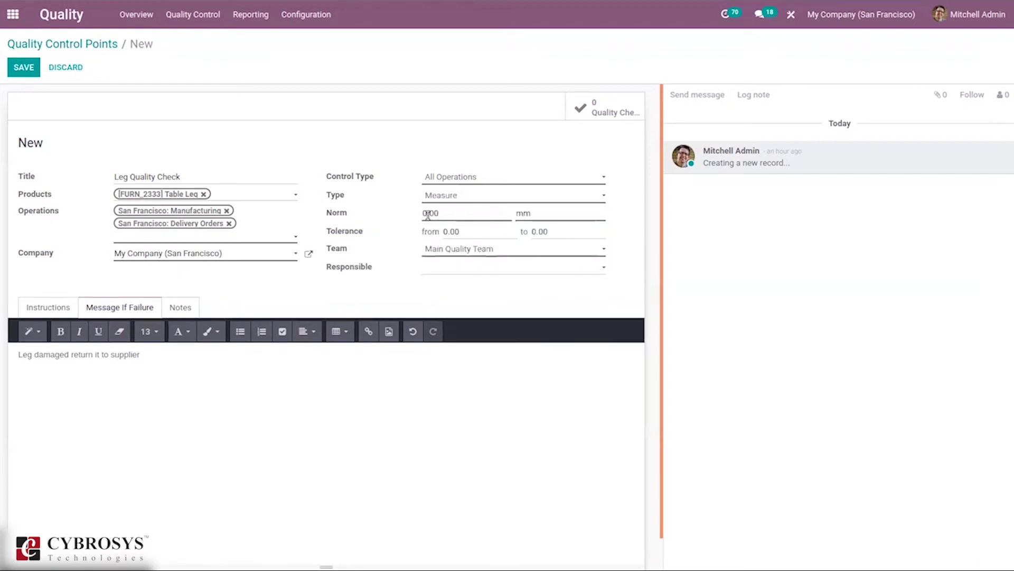
pyautogui.click(429, 213)
pyautogui.press('BackSpace')
pyautogui.write('7')
pyautogui.doubleClick(525, 213)
pyautogui.write('cm')
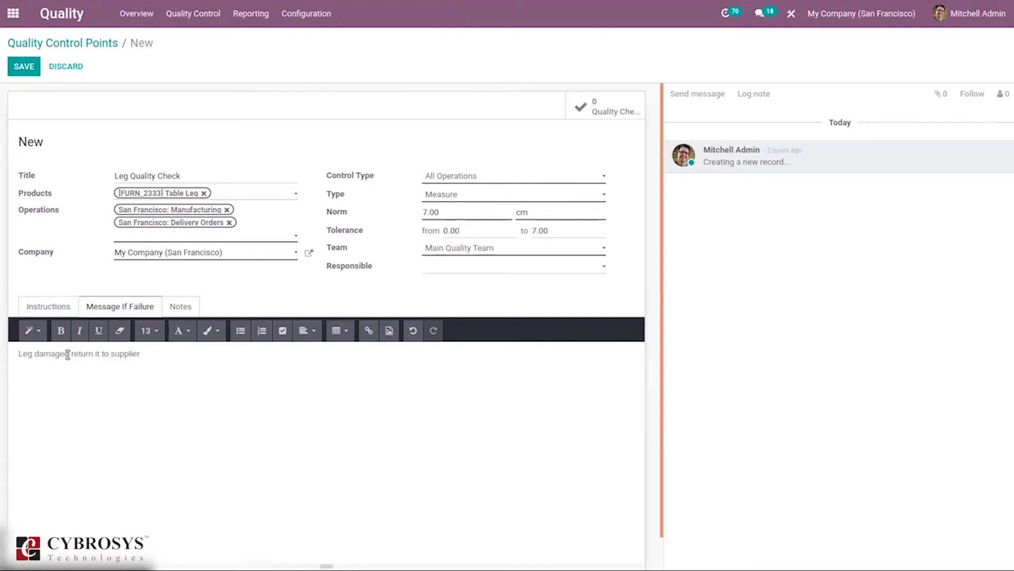
pyautogui.press('BackSpace')
pyautogui.press('BackSpace')
pyautogui.press('BackSpace')
pyautogui.press('BackSpace')
pyautogui.press('BackSpace')
pyautogui.press('BackSpace')
pyautogui.write('measurement i')
pyautogui.press('BackSpace')
pyautogui.doubleClick(67, 354)
pyautogui.write('damaged')
# Replace the message if failure with "Your Leg doesn't seem to have the right length, please return it to supplier".
pyautogui.click(167, 356)
pyautogui.press('BackSpace')
pyautogui.press('BackSpace')
pyautogui.press('BackSpace')
pyautogui.press('BackSpace')
pyautogui.press('BackSpace')
pyautogui.press('BackSpace')
pyautogui.press('BackSpace')
pyautogui.press('BackSpace')
pyautogui.press('BackSpace')
pyautogui.press('BackSpace')
pyautogui.press('BackSpace')
pyautogui.press('BackSpace')
pyautogui.press('BackSpace')
pyautogui.write('Y')
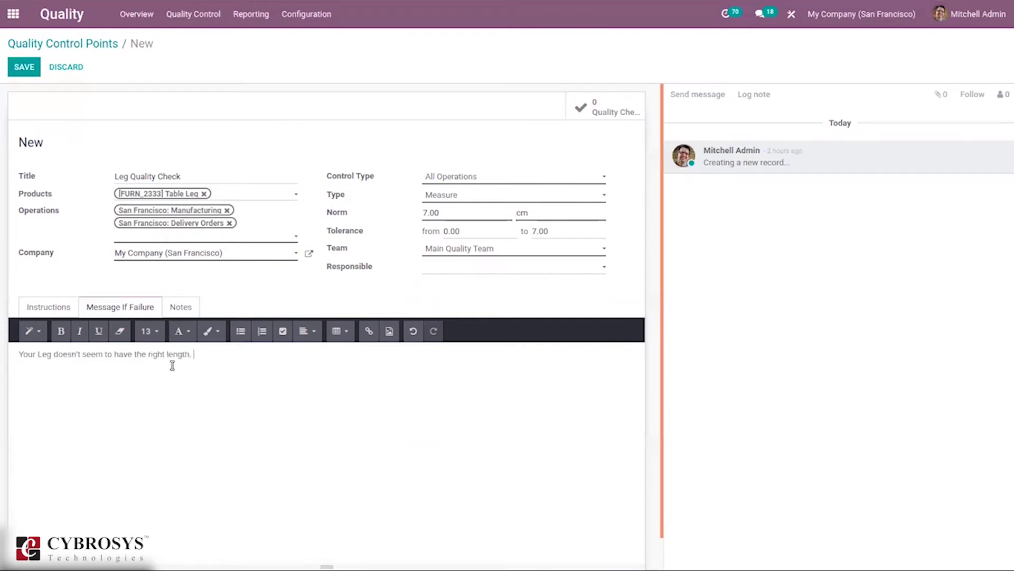
pyautogui.write('se return it to supplier')
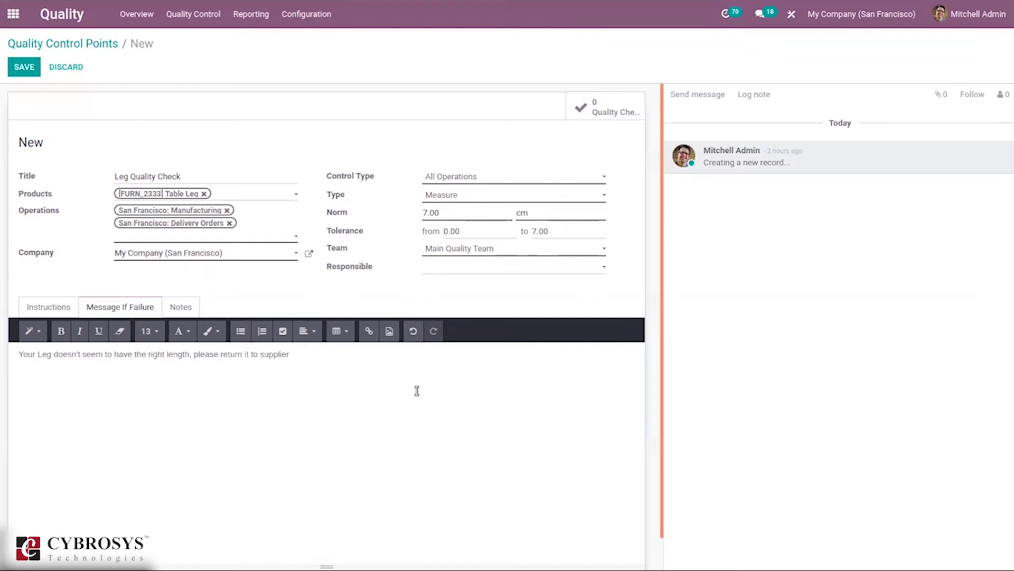
# Save the Leg Quality Check control point and look through its Notes and Instructions sections.
pyautogui.click(182, 309)
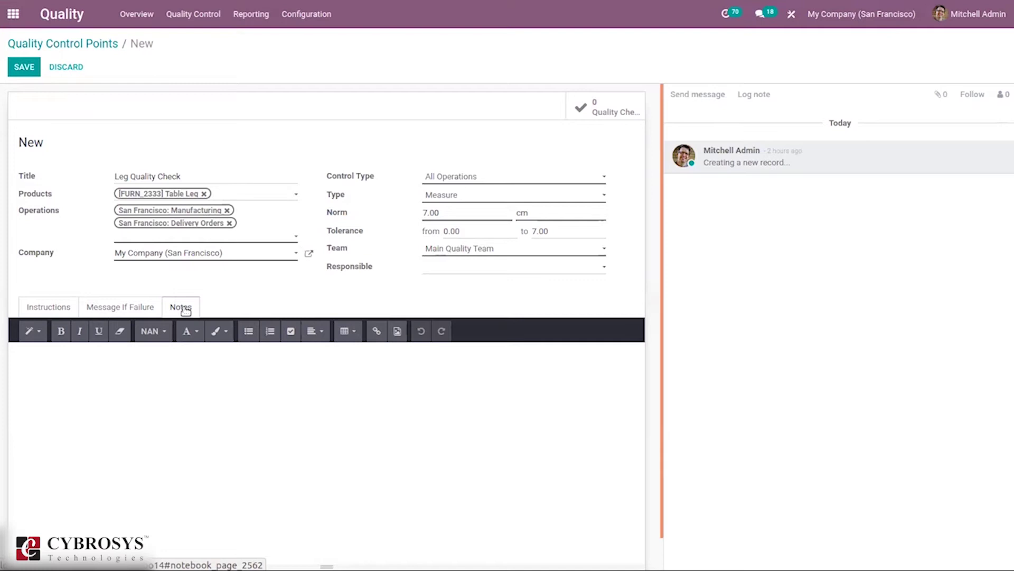
pyautogui.click(31, 68)
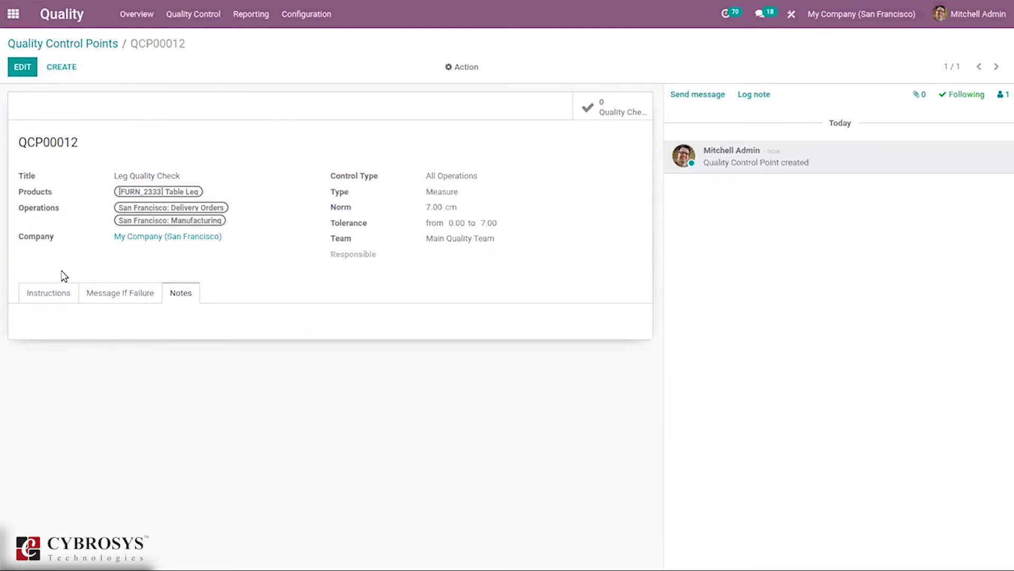
pyautogui.click(62, 295)
# Return to the quality control points list and open the Quality Checks.
pyautogui.click(105, 45)
pyautogui.click(204, 19)
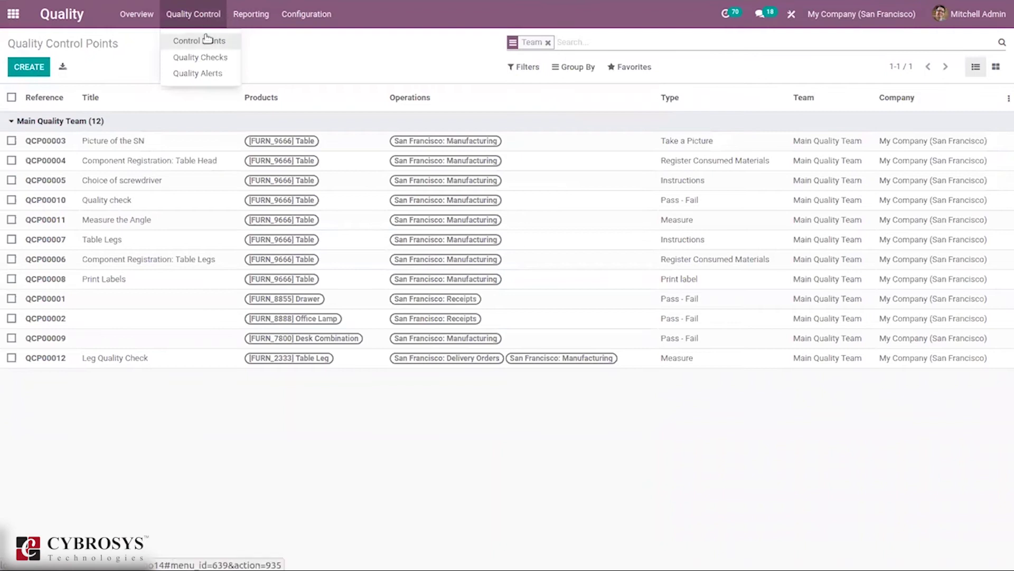
pyautogui.click(208, 58)
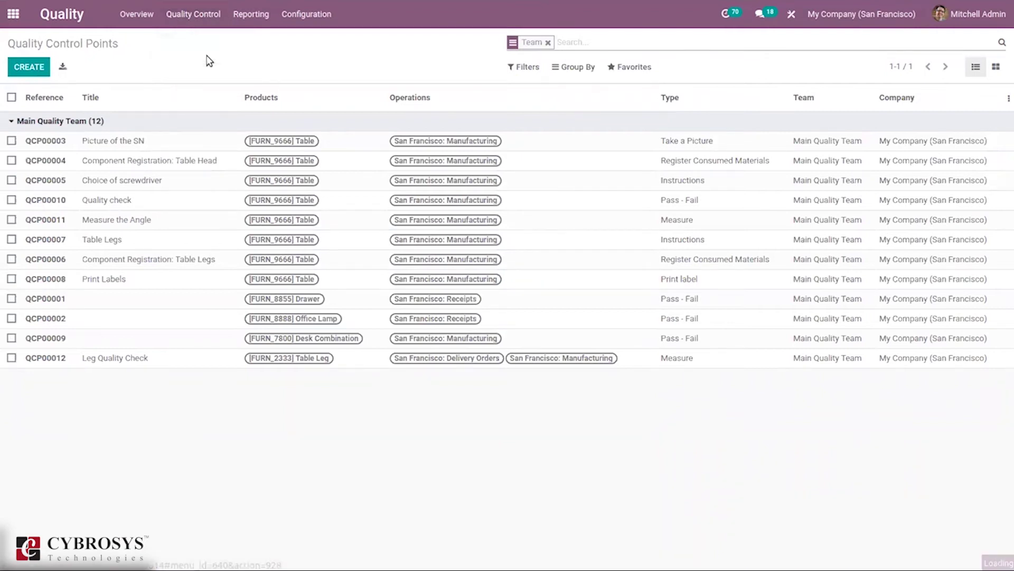
# Switch to the Manufacturing app and open the manufacturing orders.
pyautogui.click(12, 25)
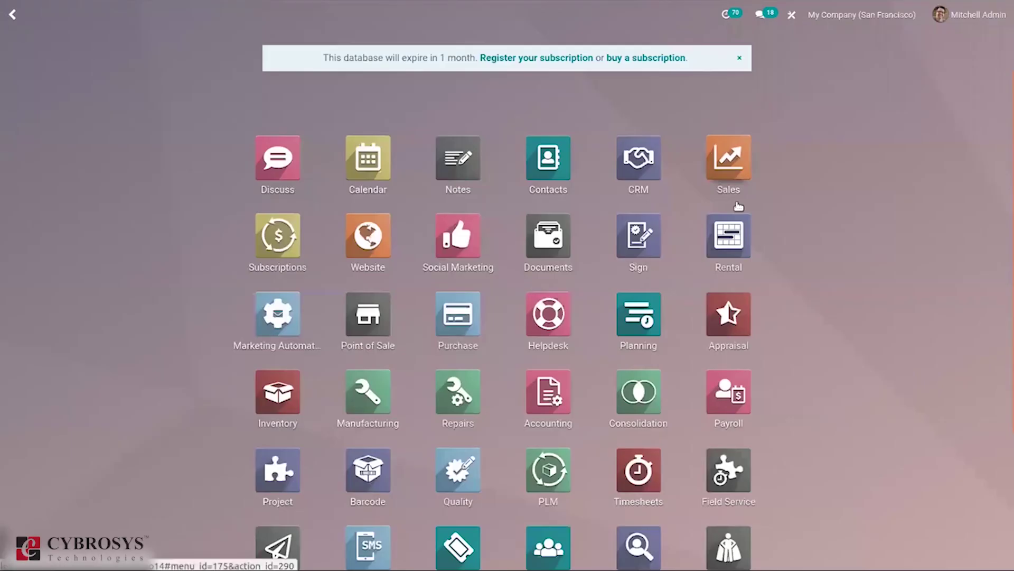
pyautogui.write('ma')
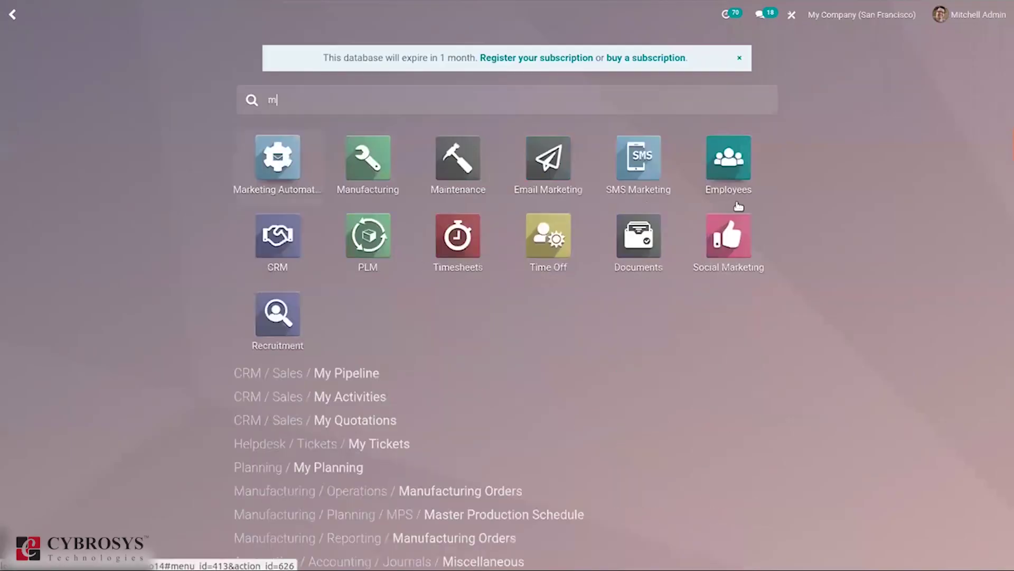
pyautogui.click(352, 158)
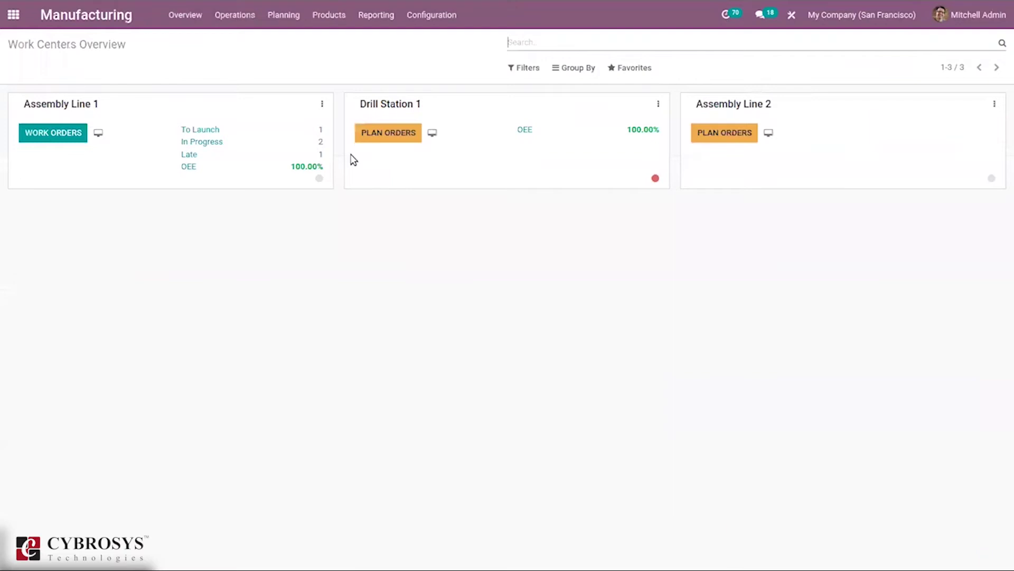
pyautogui.click(234, 21)
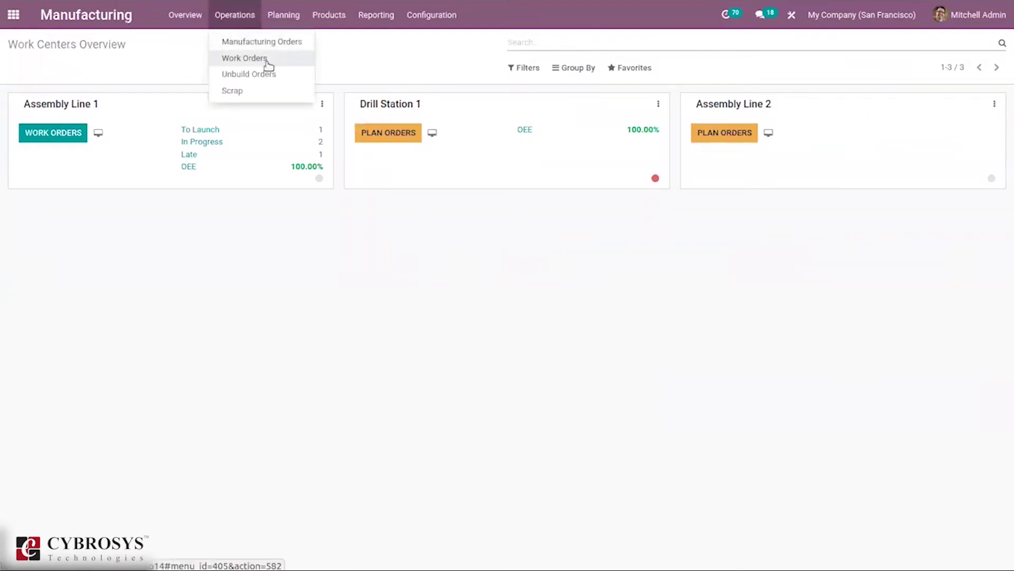
pyautogui.click(260, 43)
pyautogui.click(188, 183)
pyautogui.write('ta')
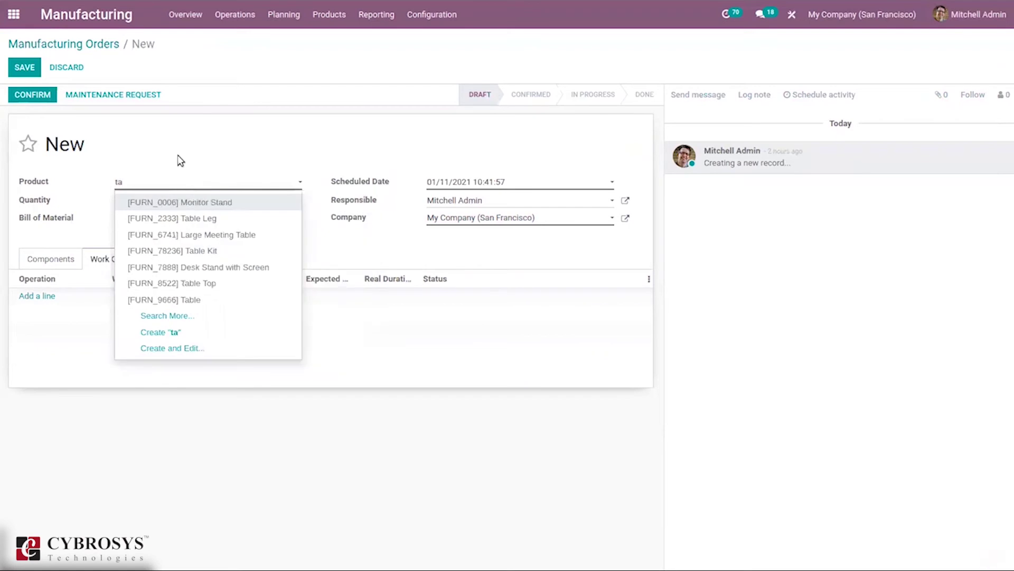
pyautogui.press('BackSpace')
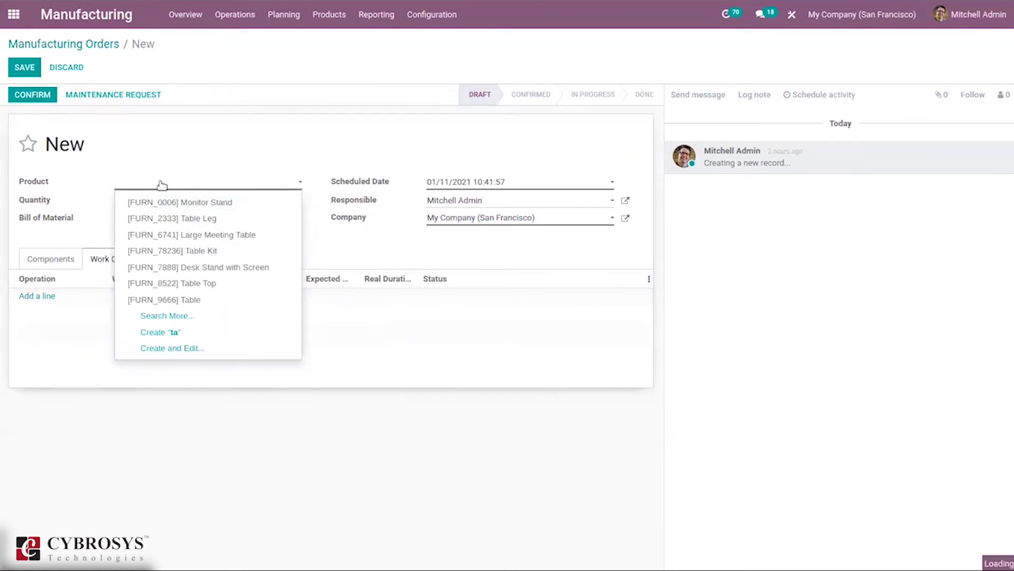
pyautogui.click(86, 43)
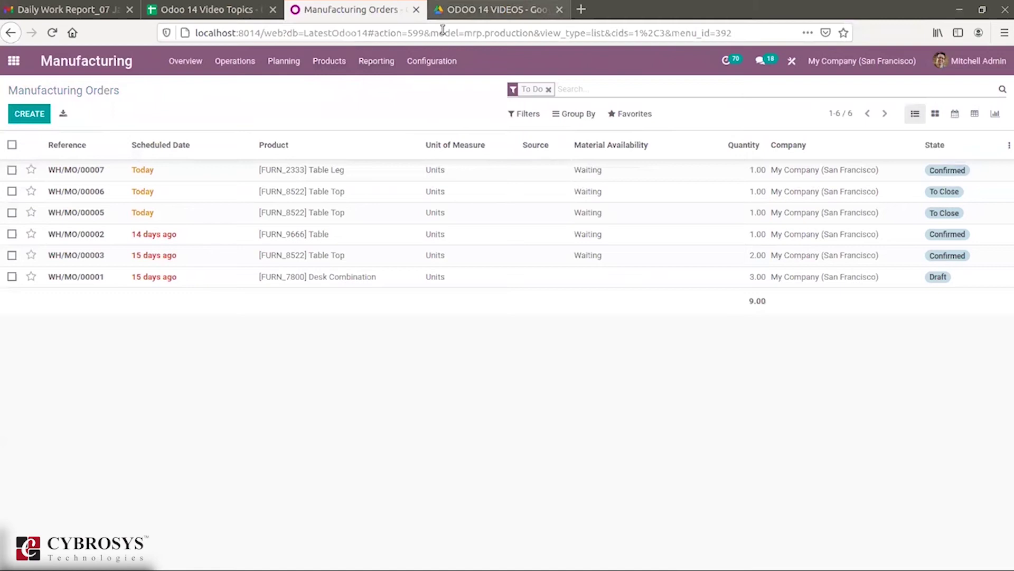
# Create a new bill of materials for the Table Leg product.
pyautogui.click(355, 16)
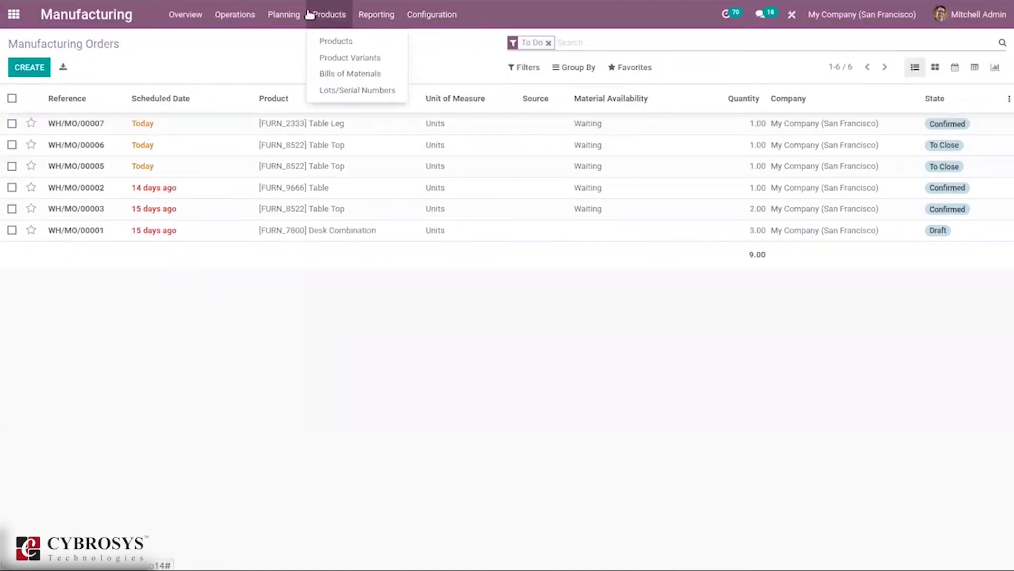
pyautogui.moveTo(299, 15)
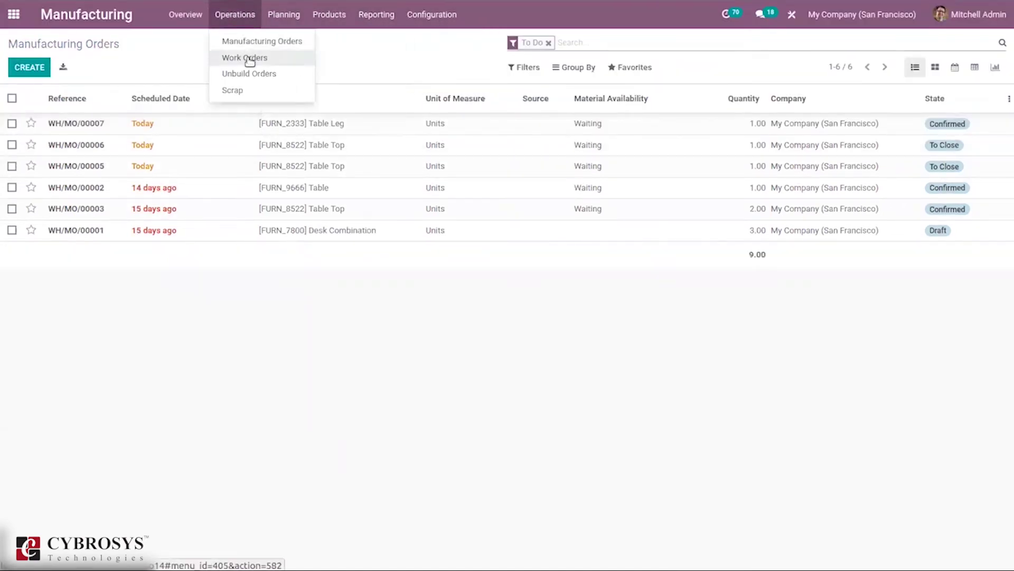
pyautogui.moveTo(346, 15)
pyautogui.click(341, 73)
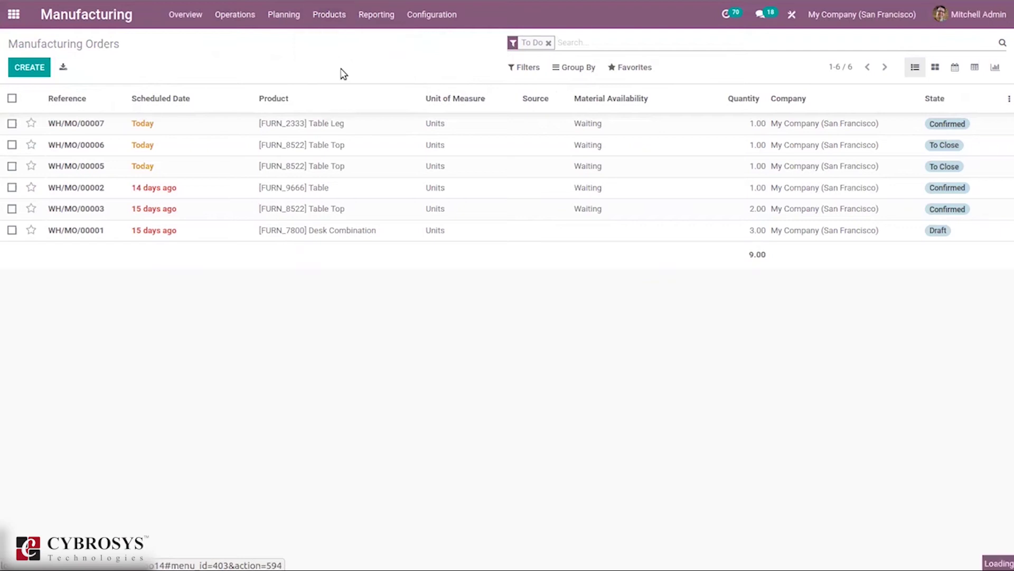
pyautogui.click(40, 74)
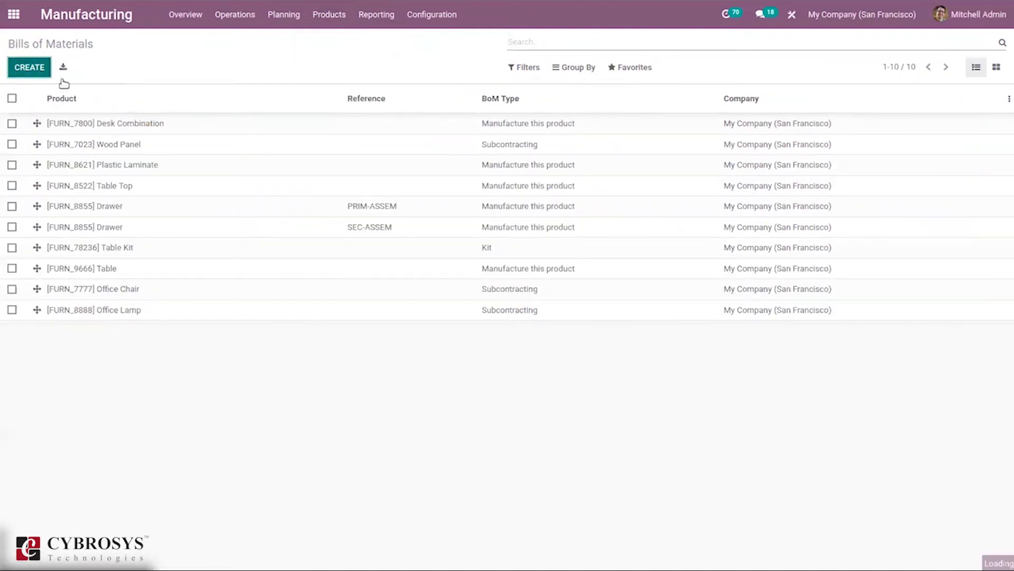
pyautogui.write('ta')
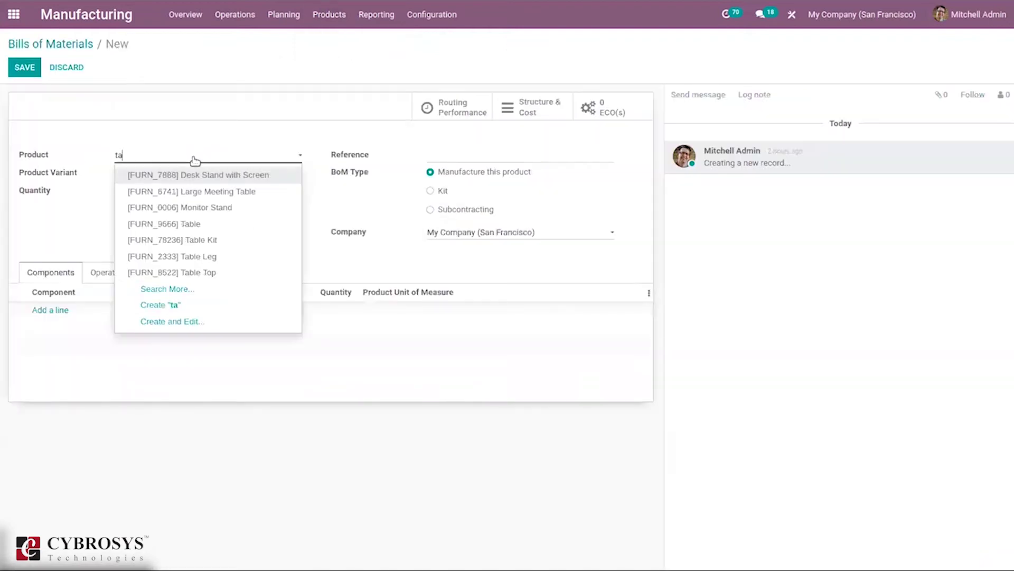
pyautogui.click(224, 262)
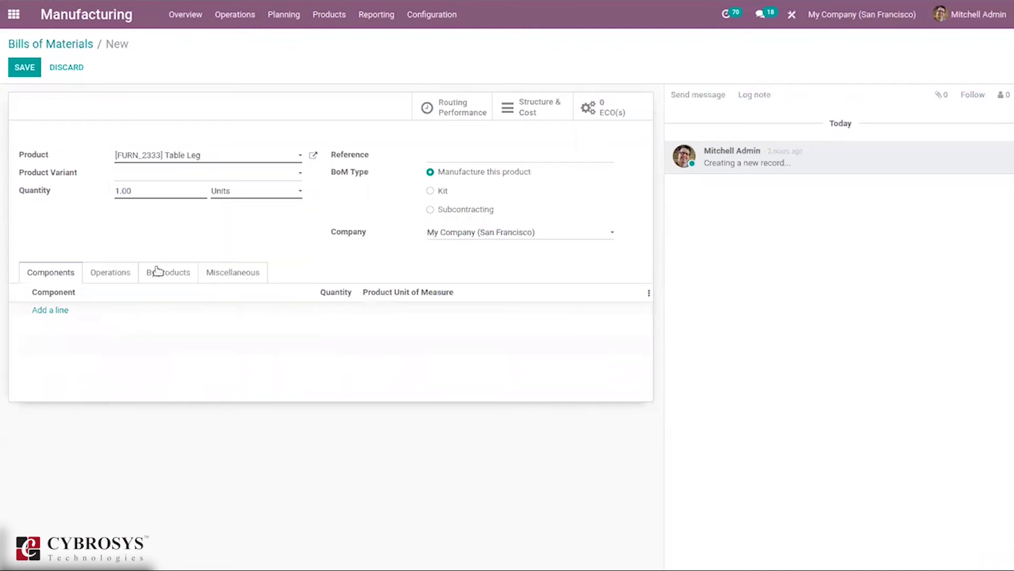
# Add Wood Panel with quantity 2 and Screw as components of the Table Leg bill of materials.
pyautogui.click(51, 311)
pyautogui.write('wo')
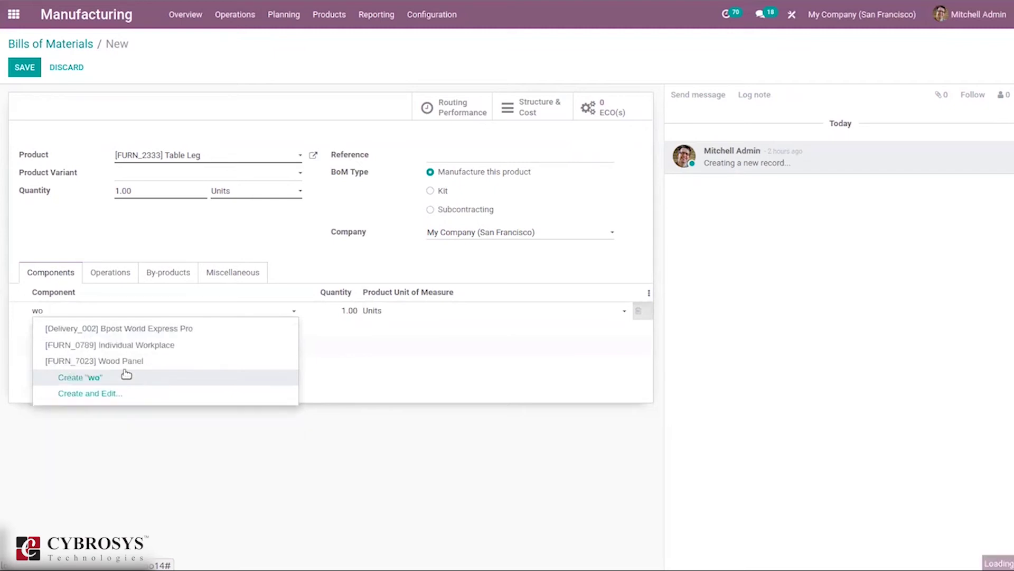
pyautogui.click(89, 363)
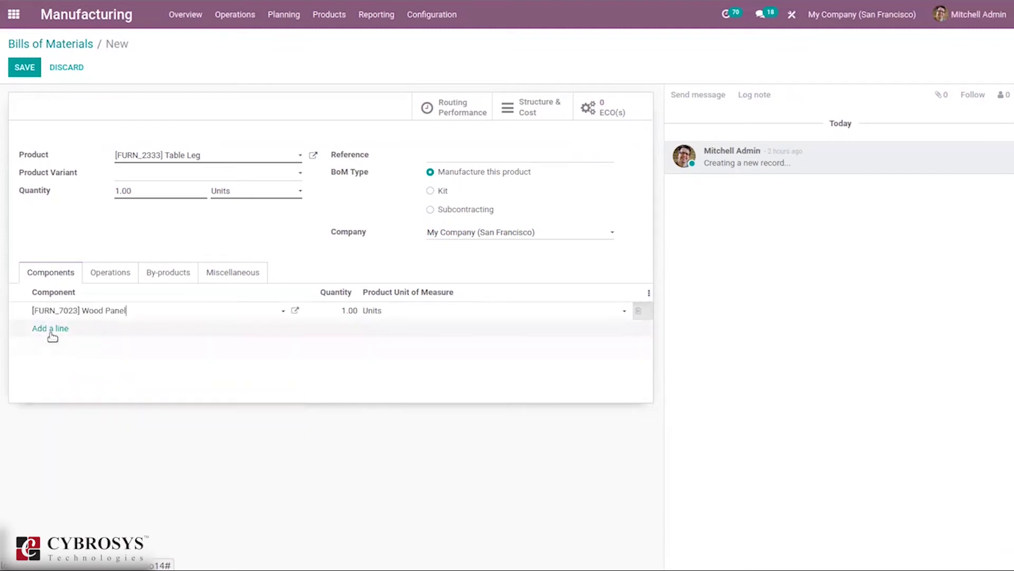
pyautogui.click(50, 328)
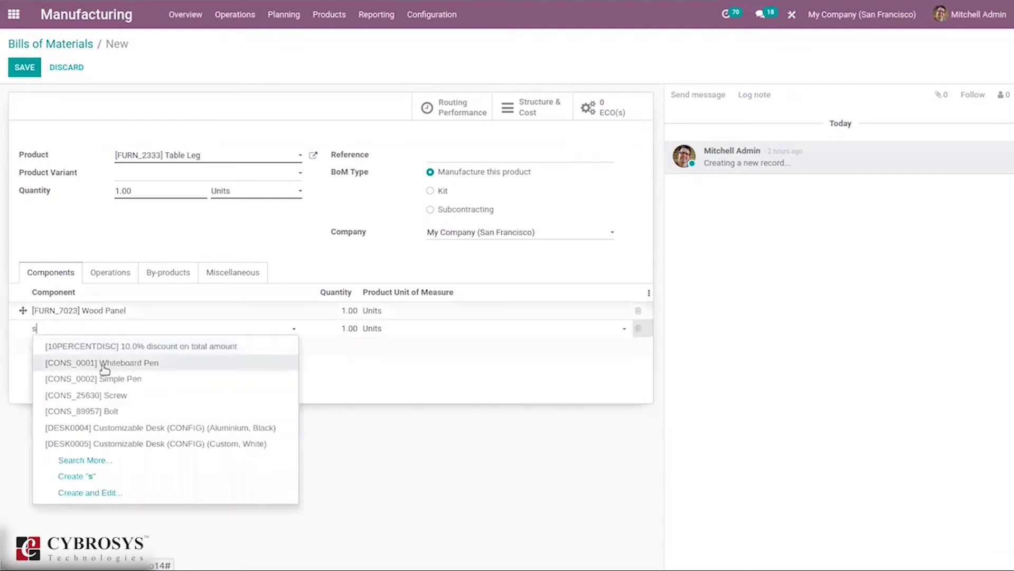
pyautogui.write('s')
pyautogui.press('Return')
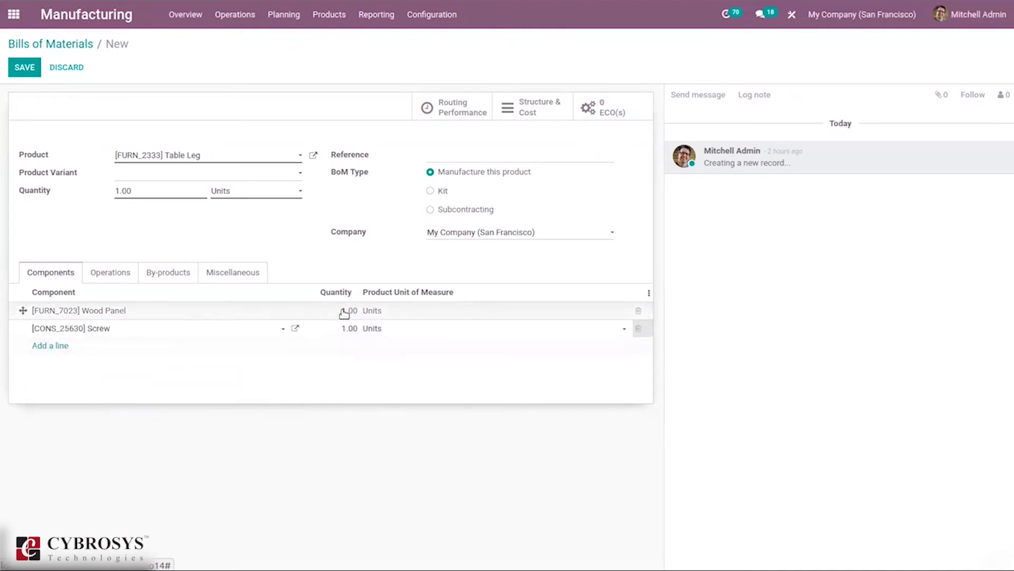
pyautogui.click(344, 312)
pyautogui.write('2')
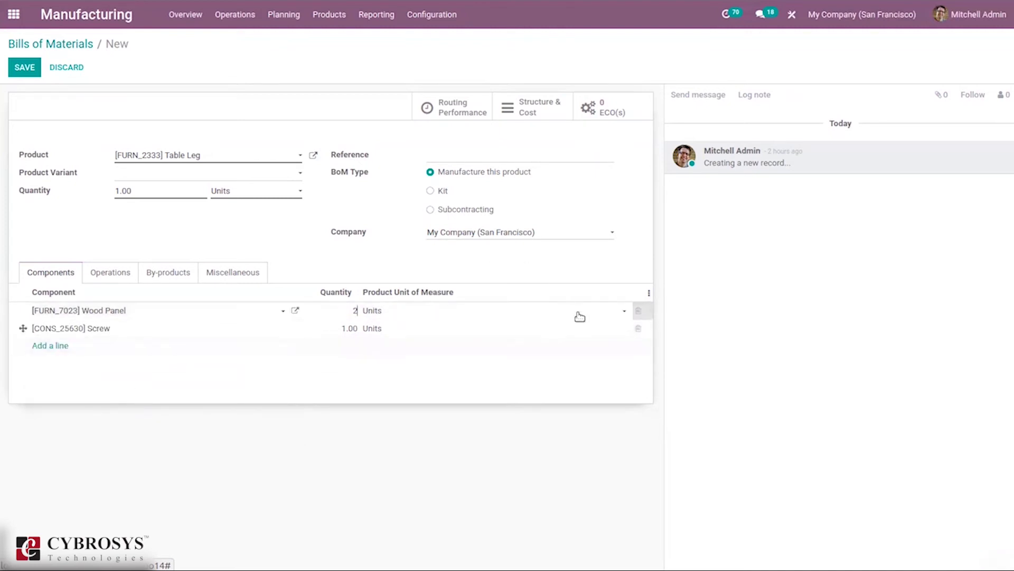
pyautogui.click(448, 255)
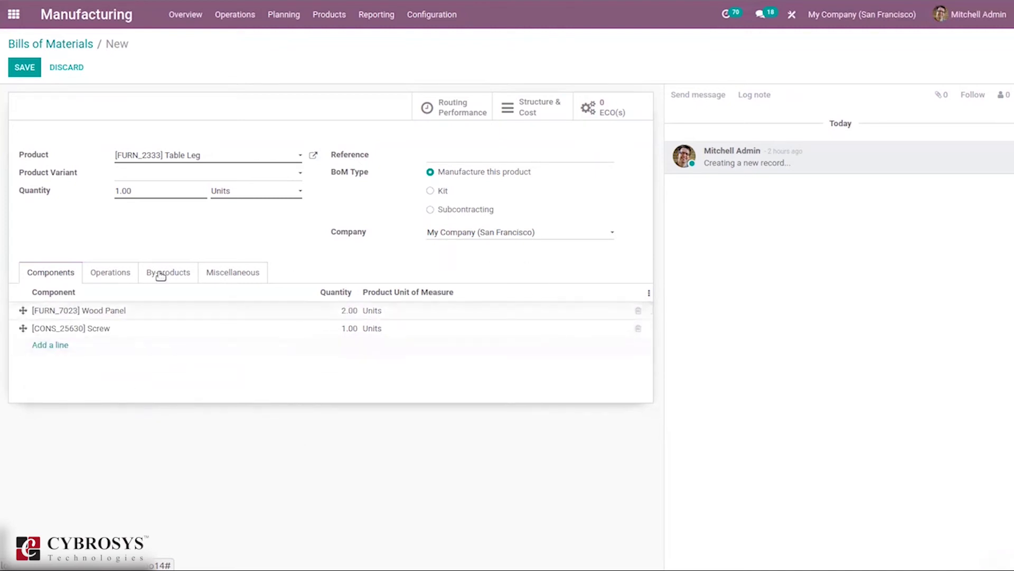
# Add a "cutting" operation to the bill of materials at work center Assembly Line 2 with a default duration of 00:30 minutes.
pyautogui.click(104, 273)
pyautogui.click(45, 311)
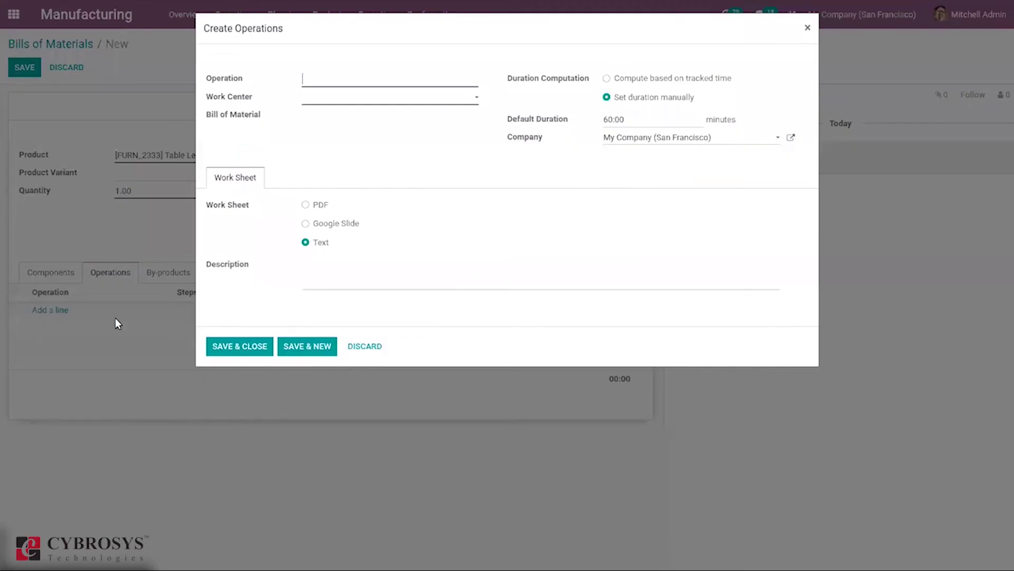
pyautogui.write('cutting')
pyautogui.click(352, 98)
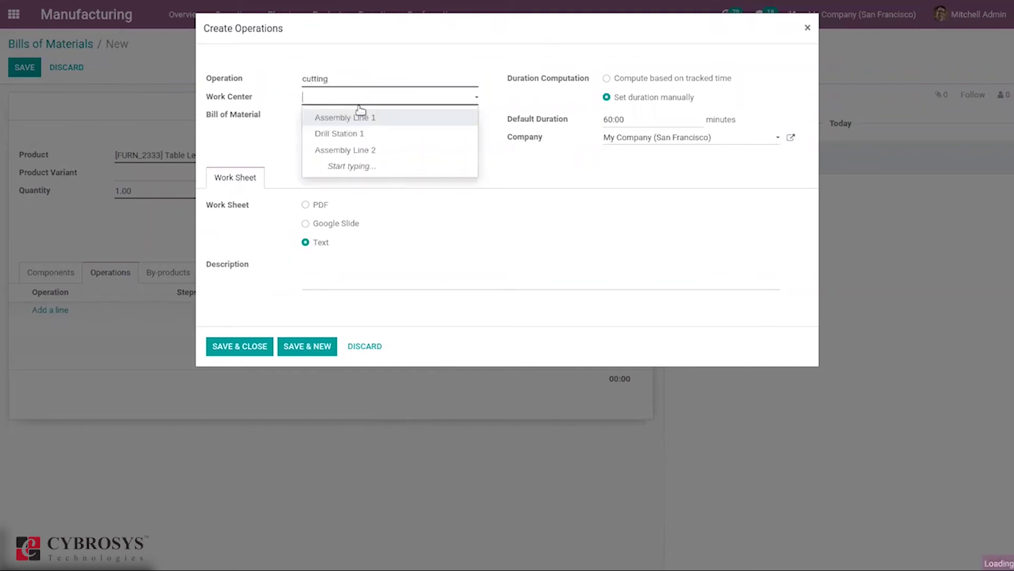
pyautogui.click(369, 150)
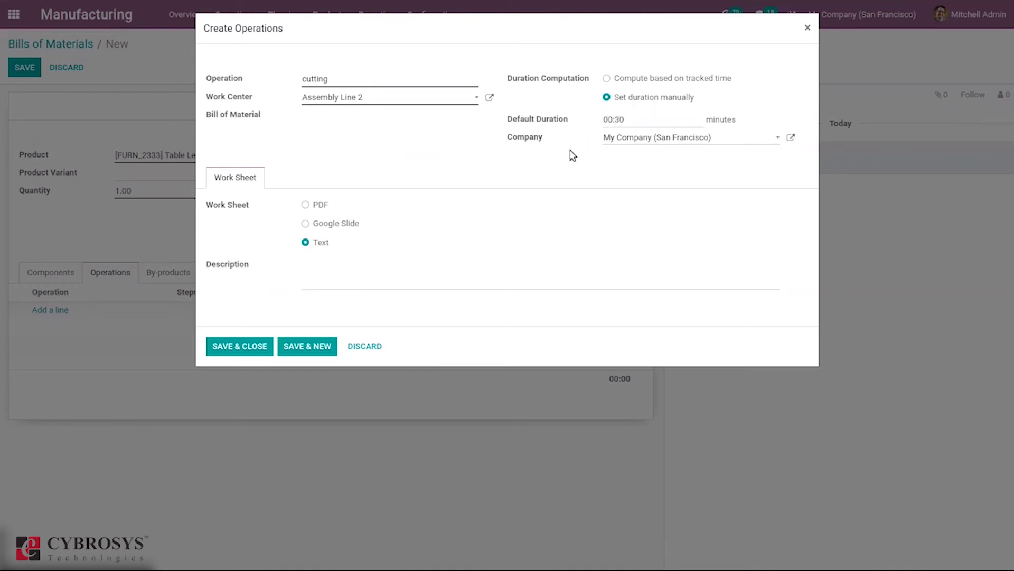
pyautogui.click(224, 346)
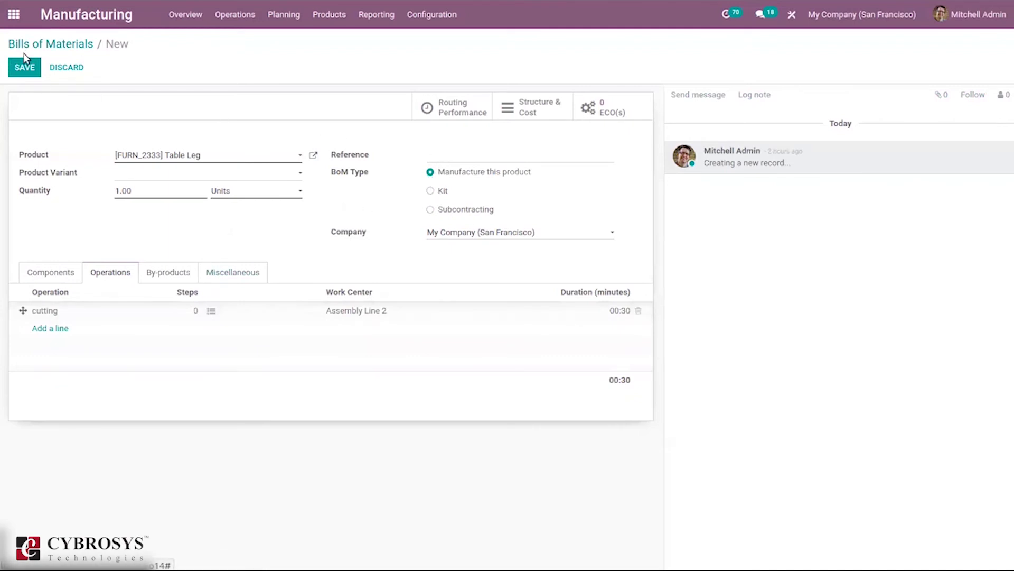
# Save the Table Leg bill of materials and open the manufacturing orders list.
pyautogui.click(20, 74)
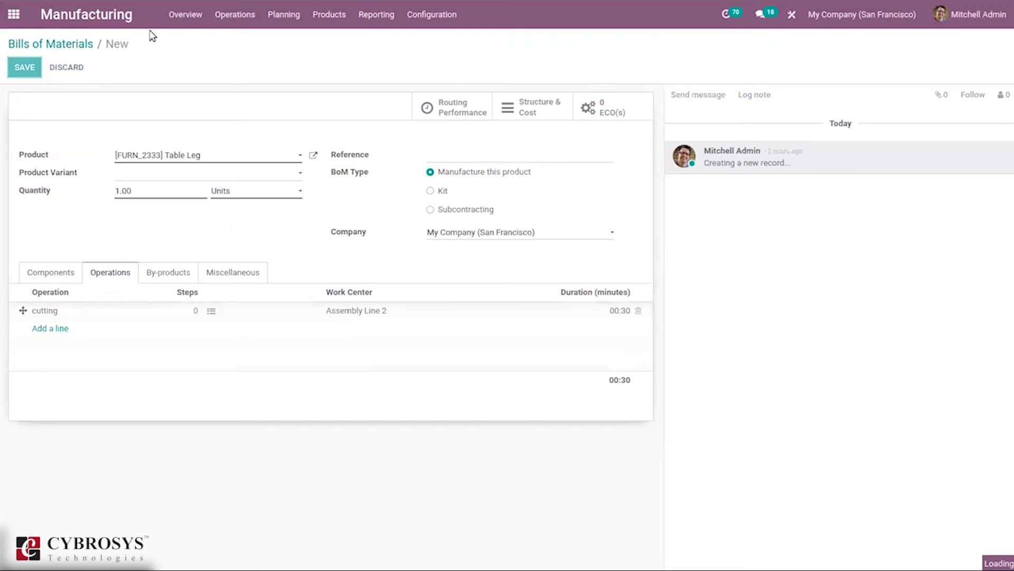
pyautogui.click(228, 11)
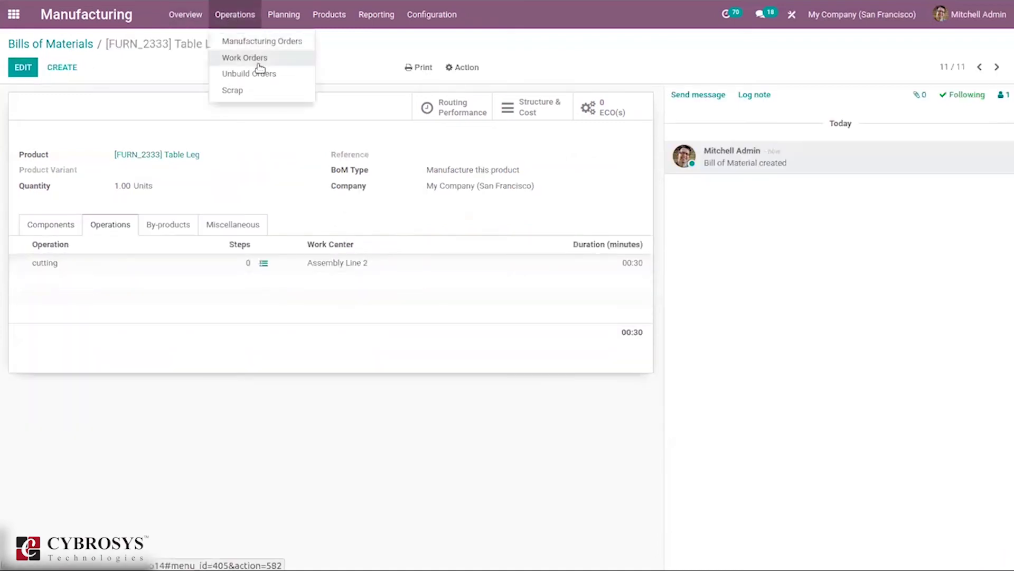
pyautogui.click(253, 42)
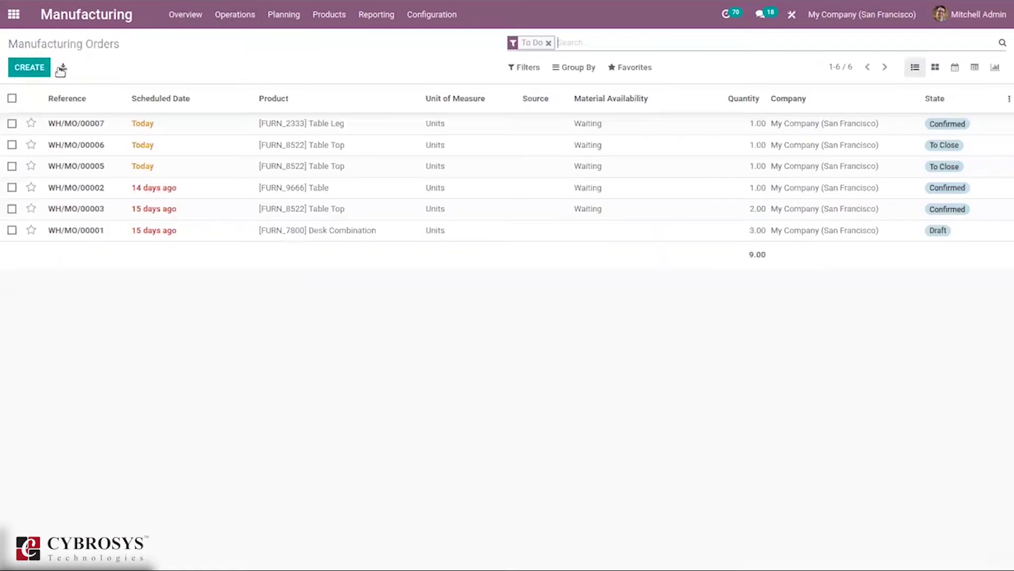
# Create a manufacturing order for the Table Leg, check its components and work orders, and confirm it.
pyautogui.click(29, 66)
pyautogui.write('ta')
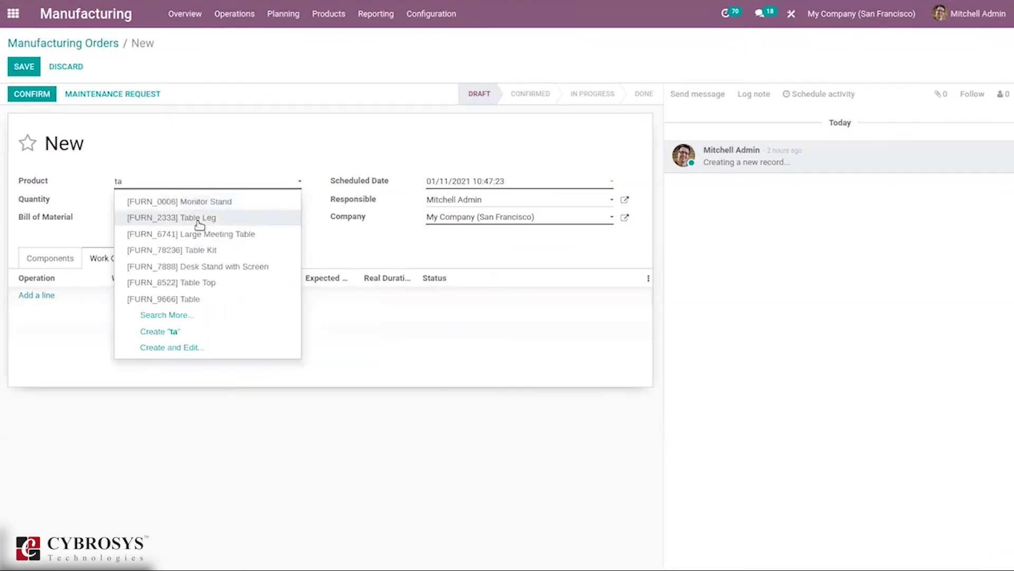
pyautogui.click(199, 218)
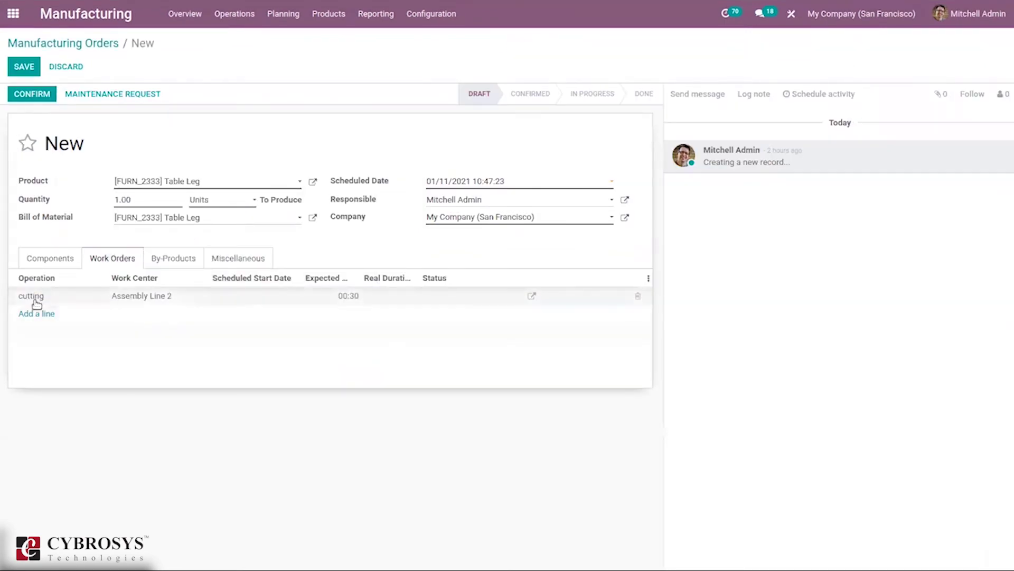
pyautogui.click(57, 259)
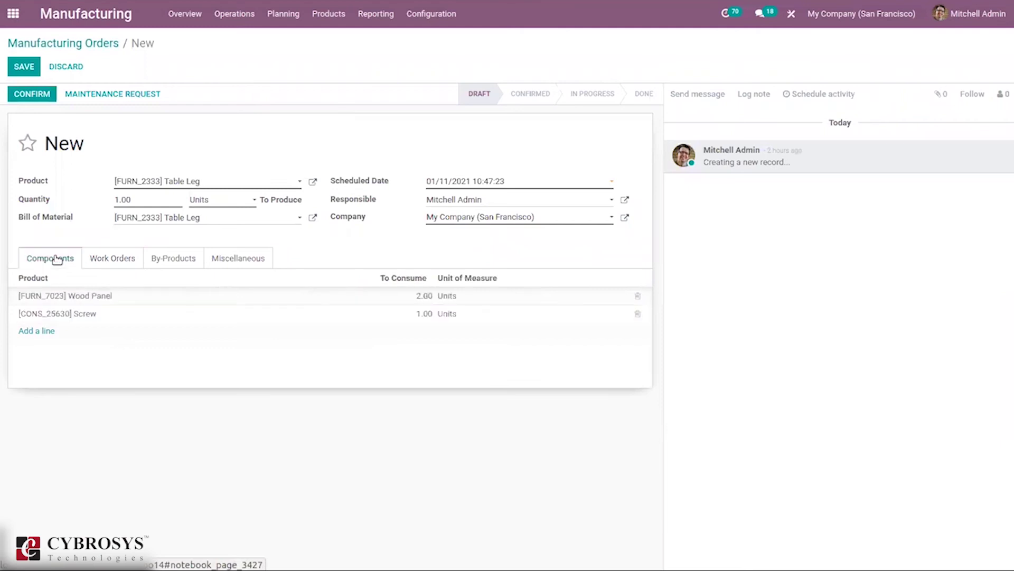
pyautogui.click(113, 258)
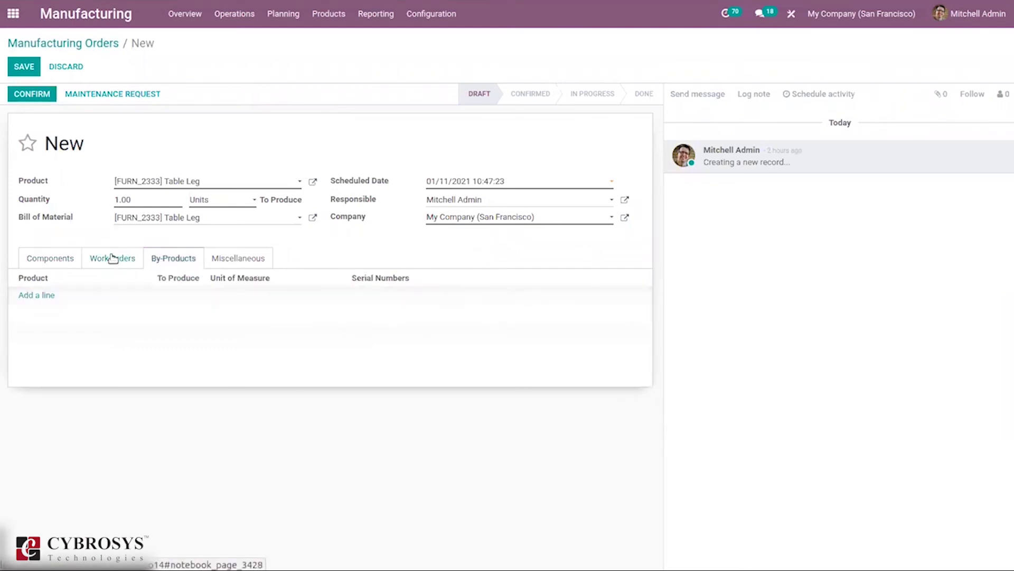
pyautogui.click(36, 96)
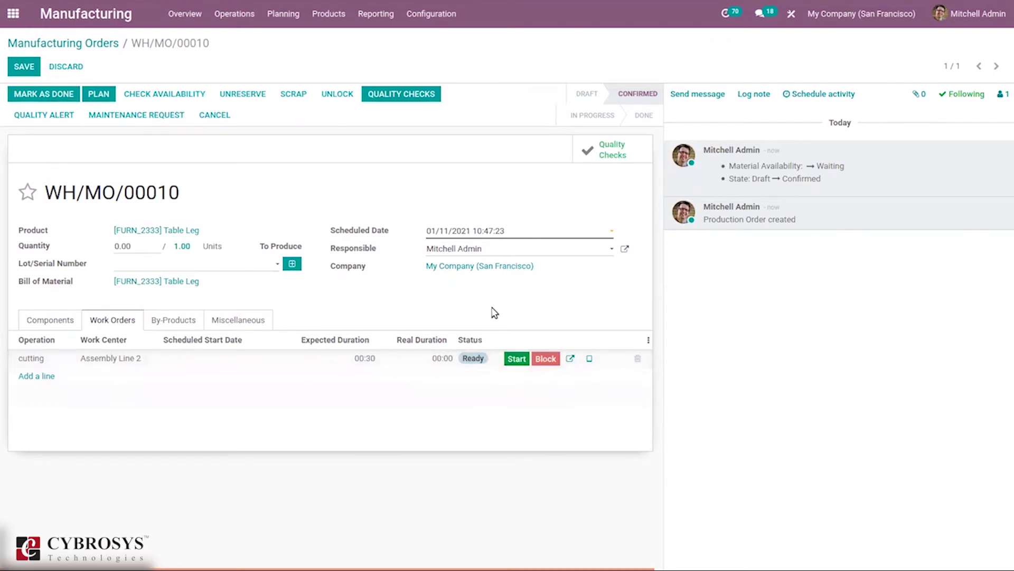
# Start the cutting work order of the Table Leg manufacturing order and review the order's quality checks.
pyautogui.click(516, 361)
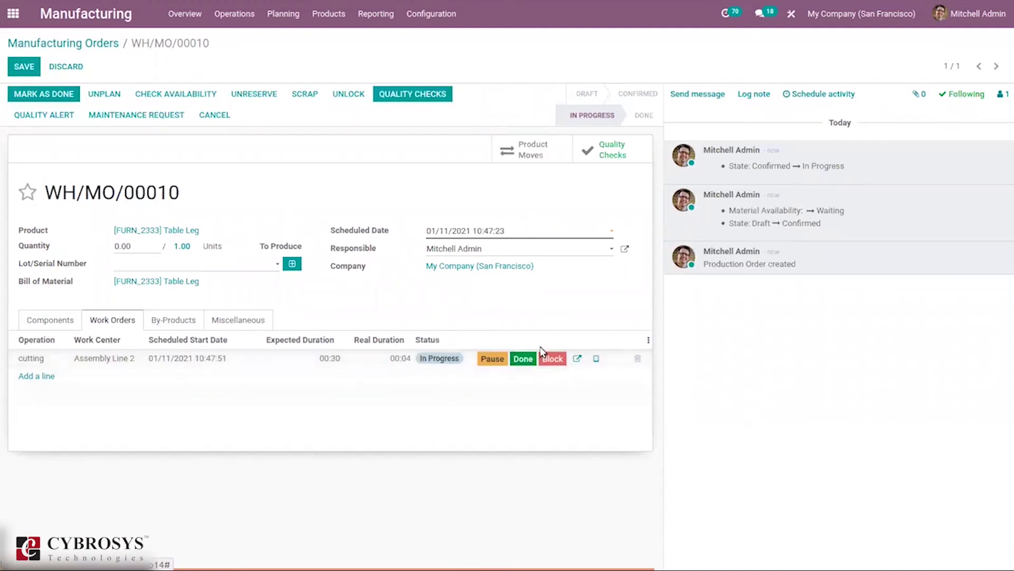
pyautogui.click(597, 359)
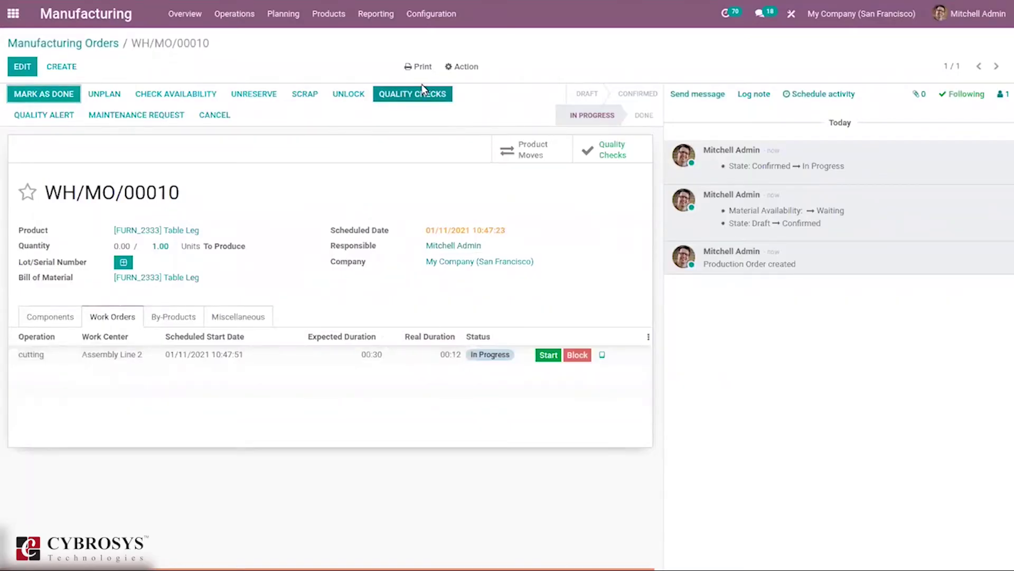
pyautogui.click(609, 155)
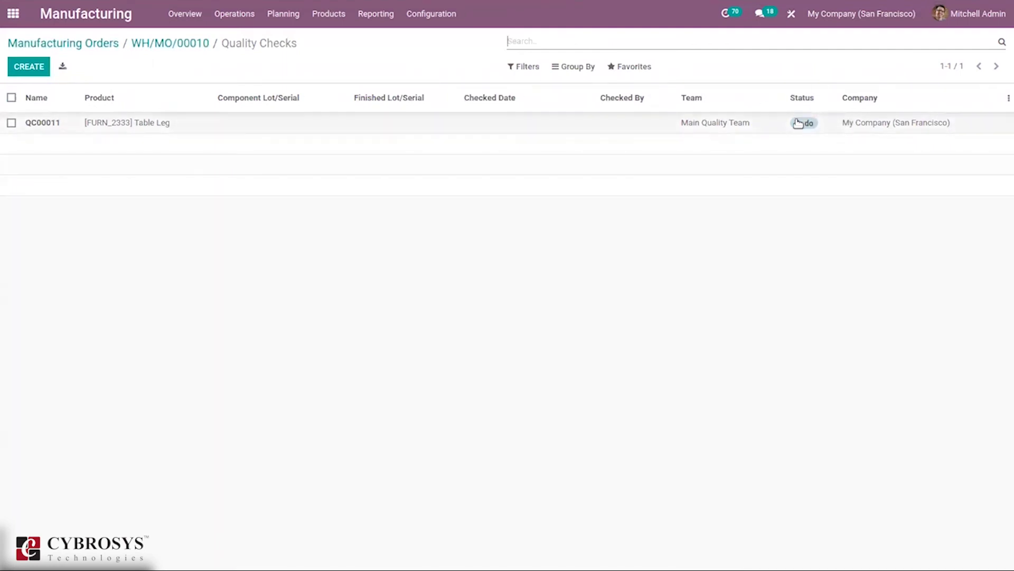
pyautogui.click(156, 46)
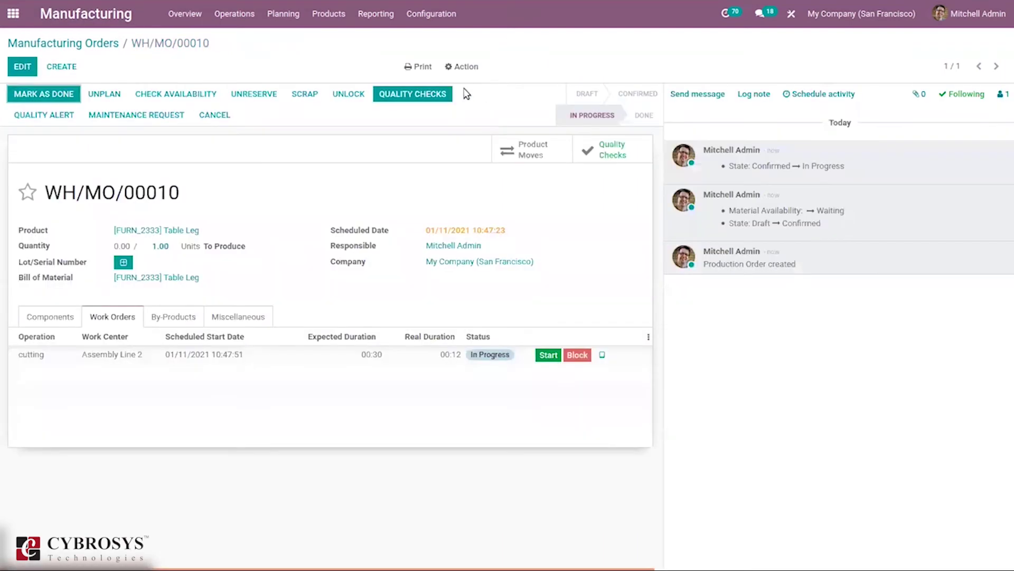
# Validate the Leg Quality Check measurement for the manufacturing order and review its status in the order's quality checks.
pyautogui.click(415, 95)
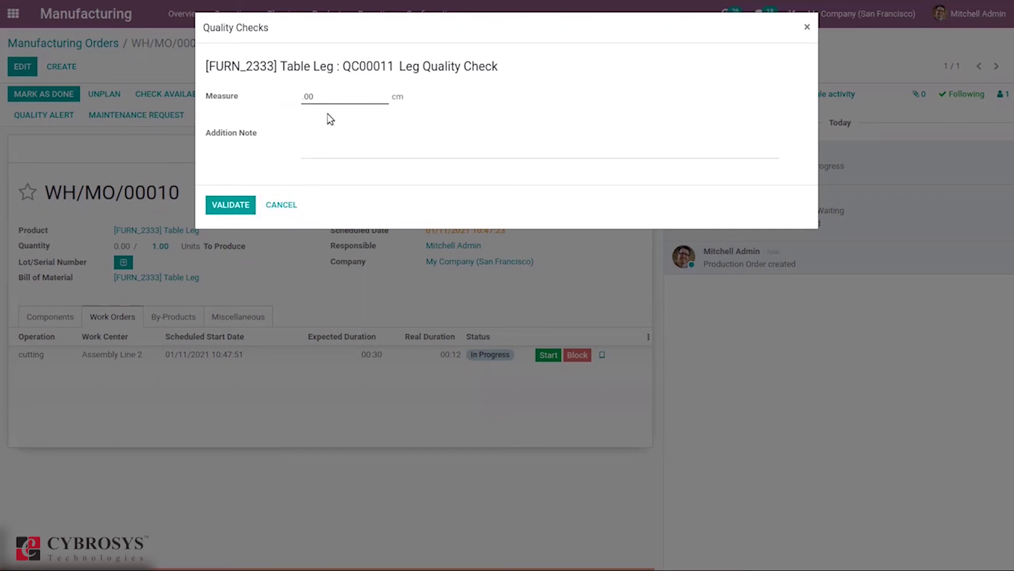
pyautogui.click(231, 206)
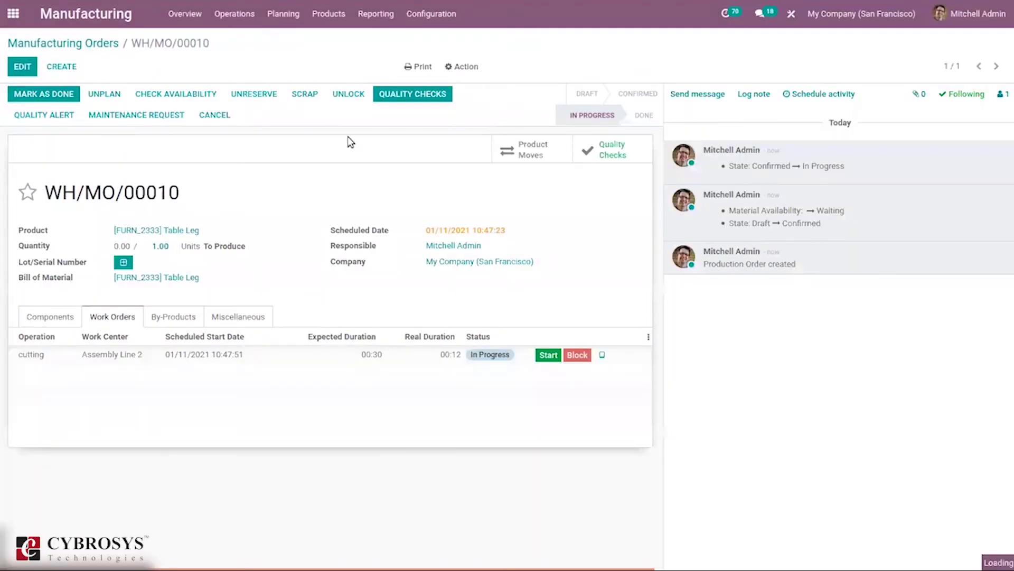
pyautogui.click(608, 143)
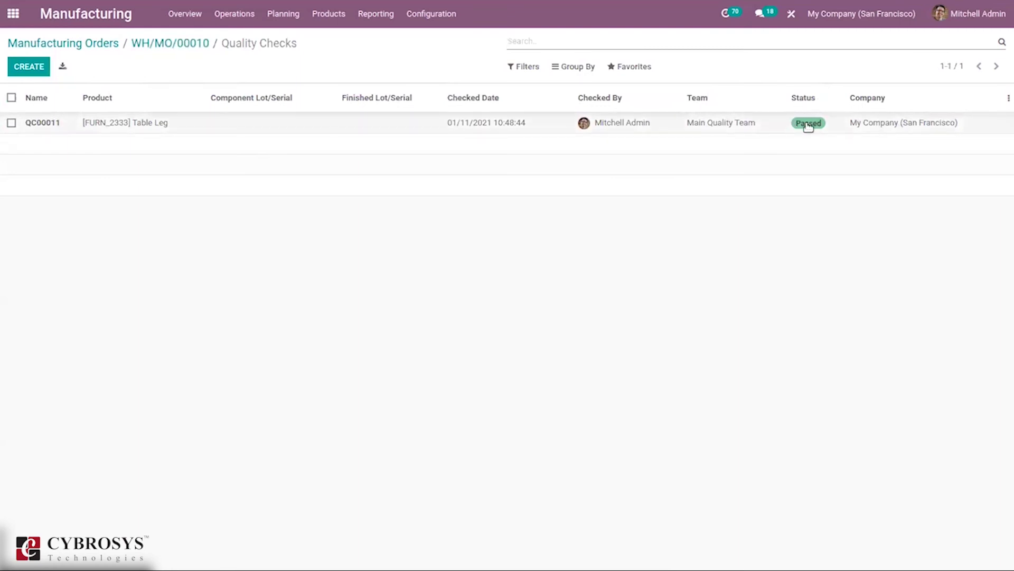
pyautogui.click(172, 44)
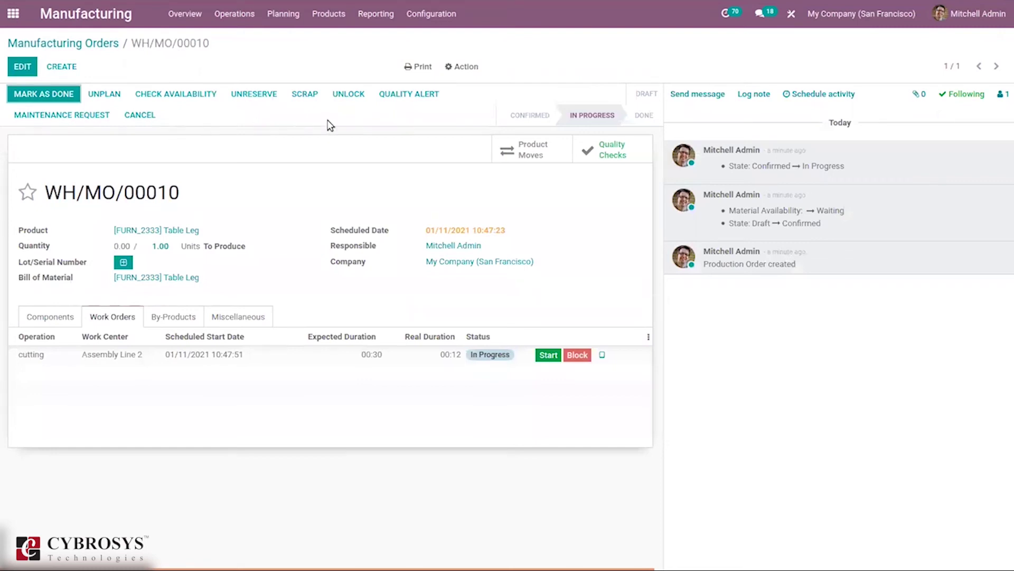
# Create a quality alert for the manufacturing order titled "Problem with leg" with the root cause Parts Quality.
pyautogui.click(403, 96)
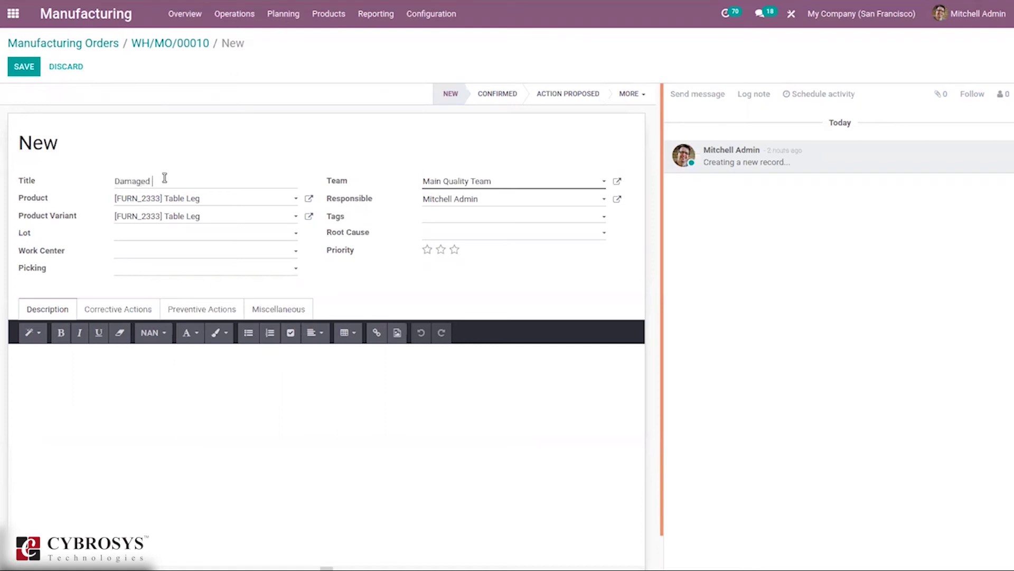
pyautogui.press('BackSpace')
pyautogui.press('BackSpace')
pyautogui.press('BackSpace')
pyautogui.press('BackSpace')
pyautogui.press('BackSpace')
pyautogui.click(452, 235)
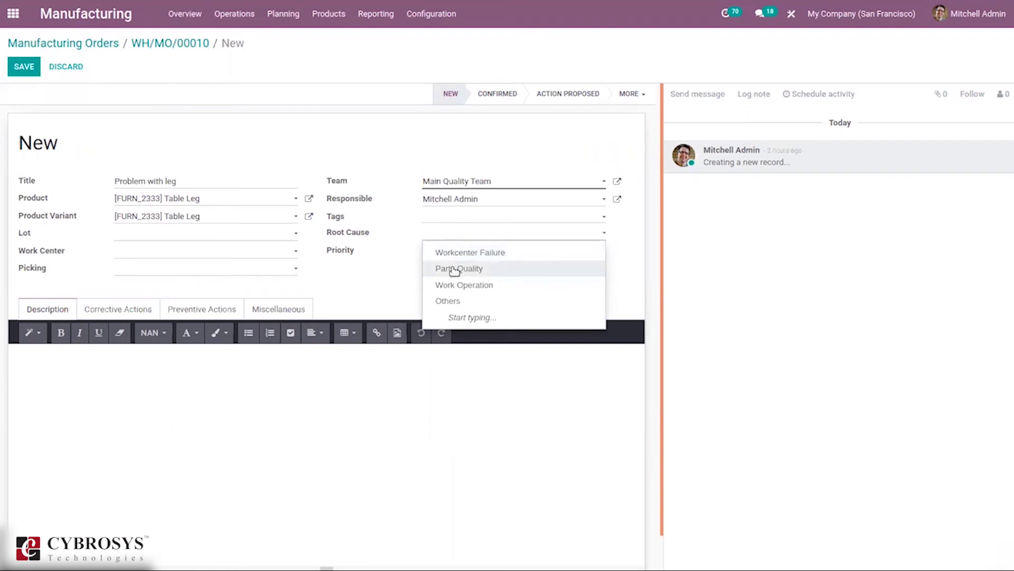
pyautogui.click(454, 270)
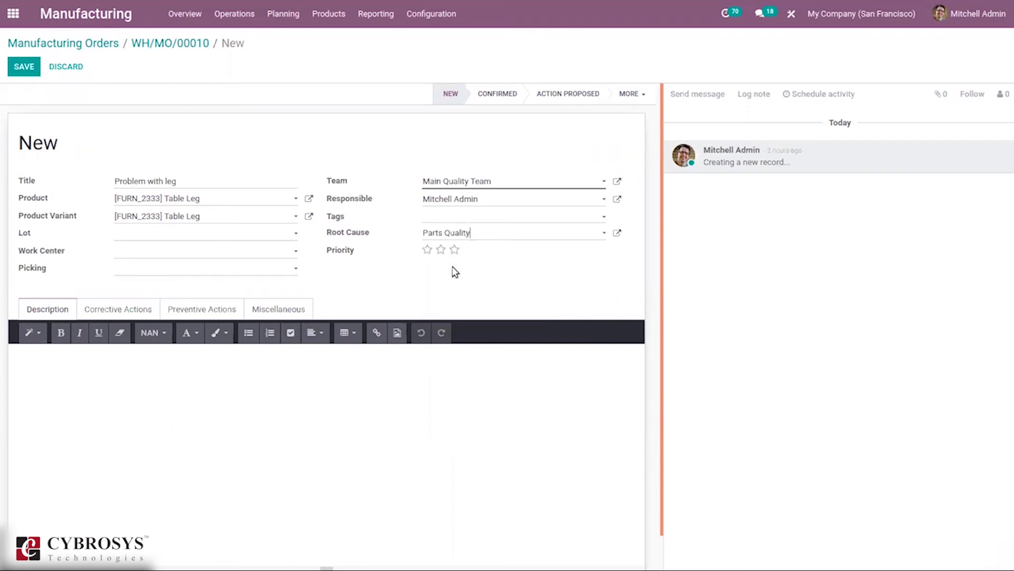
# Review the quality alert's corrective, preventive and miscellaneous sections, save the alert and return to the manufacturing order.
pyautogui.click(451, 234)
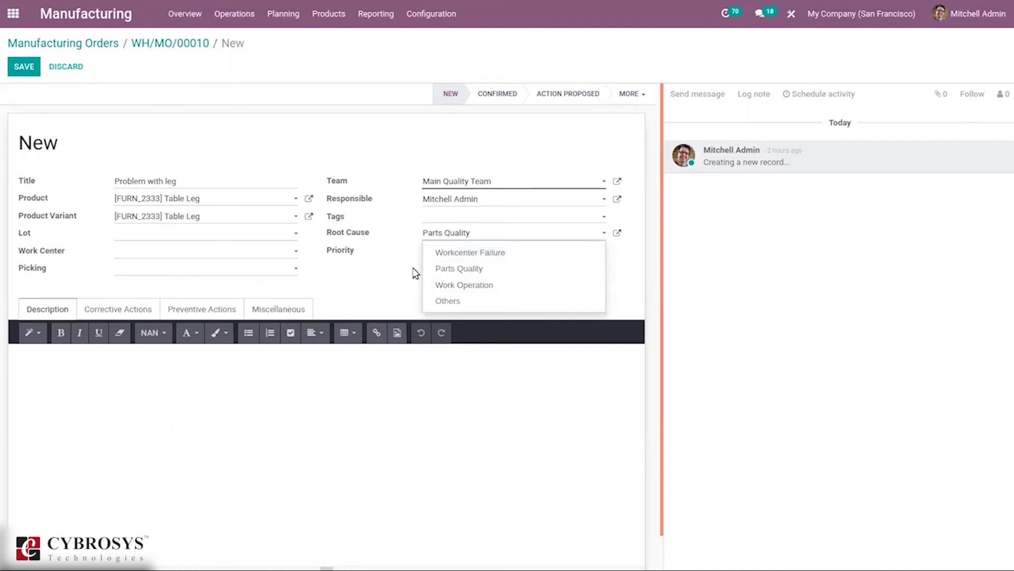
pyautogui.click(366, 274)
pyautogui.click(120, 310)
pyautogui.click(195, 312)
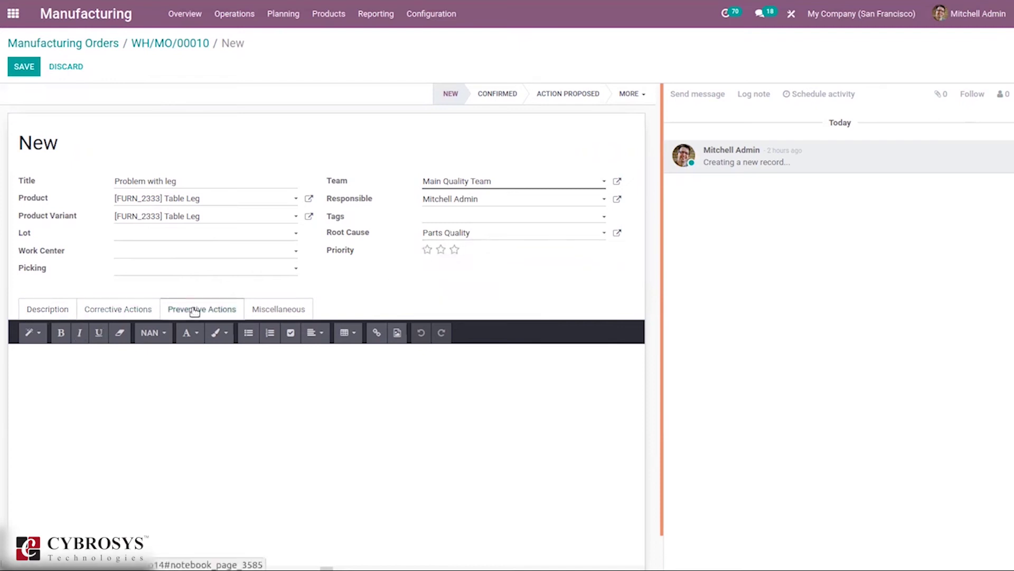
pyautogui.click(284, 313)
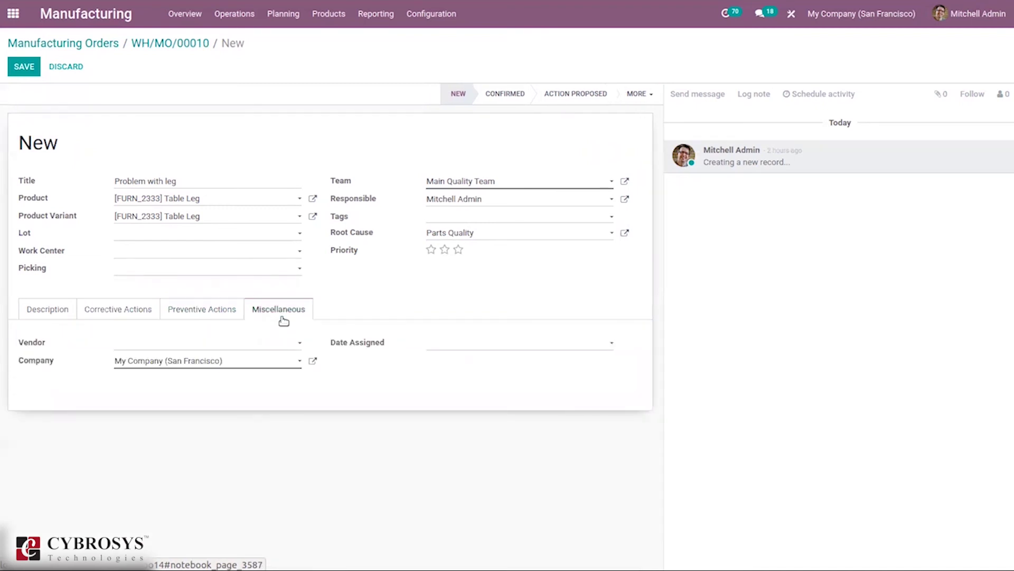
pyautogui.click(17, 69)
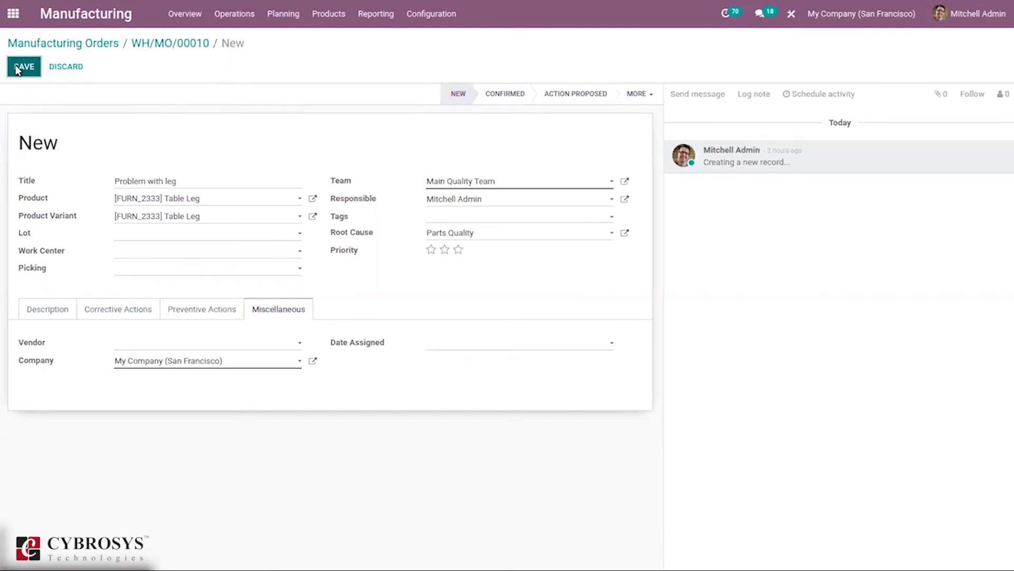
pyautogui.click(175, 45)
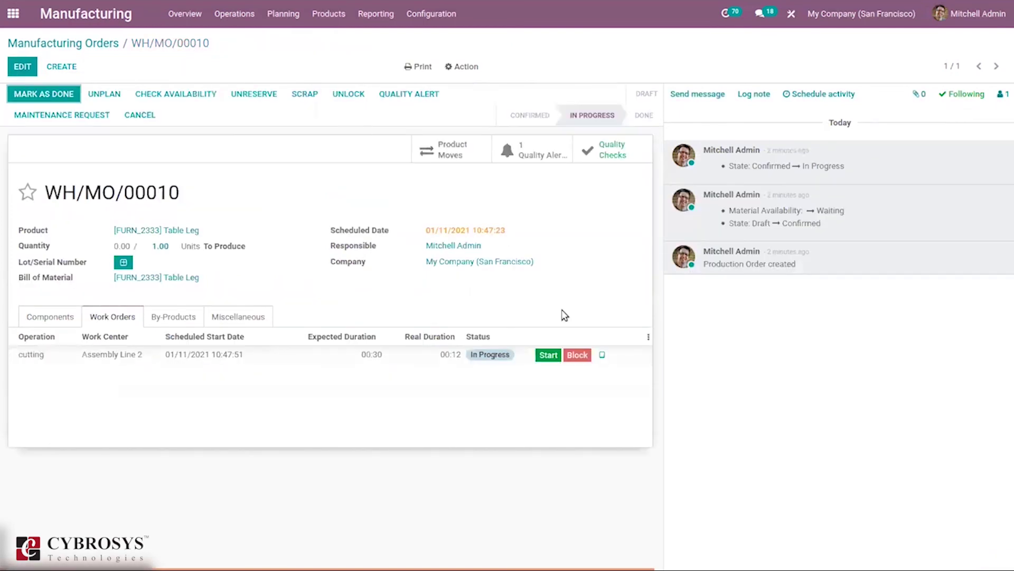
# Examine the quality alert form offered in the cutting work order's tablet view and the alert already recorded for the order.
pyautogui.click(547, 356)
pyautogui.click(602, 356)
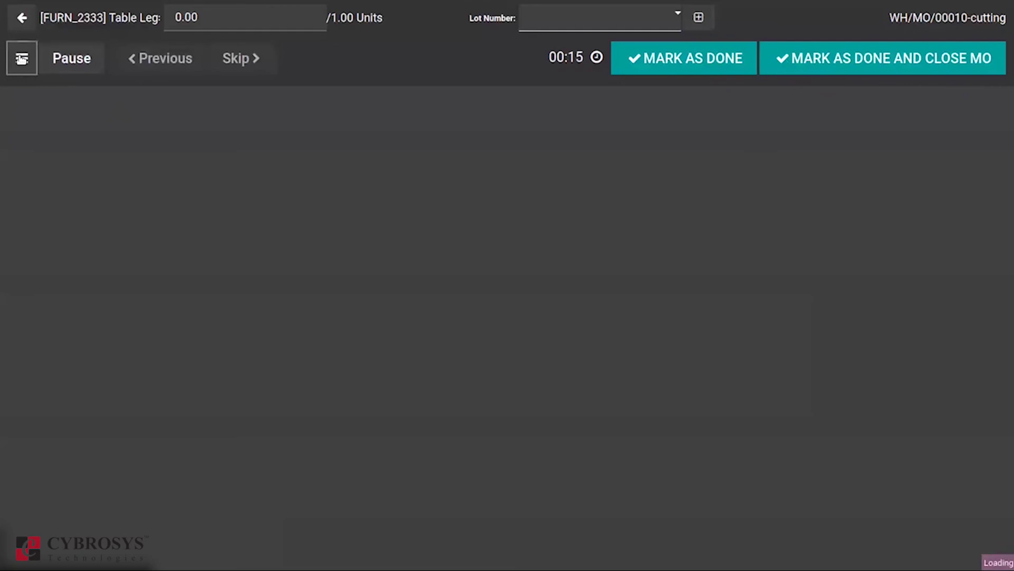
pyautogui.click(22, 58)
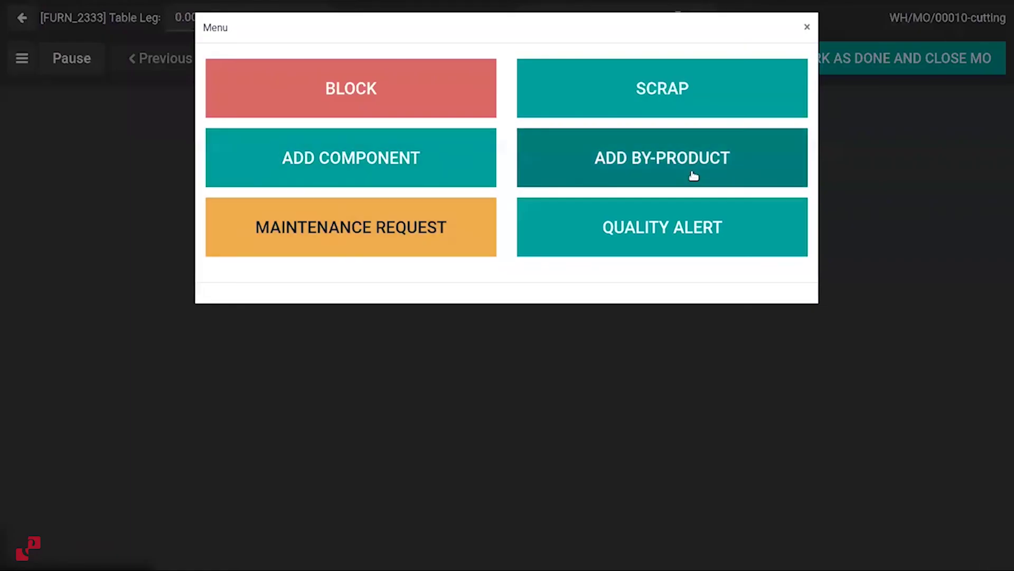
pyautogui.click(658, 238)
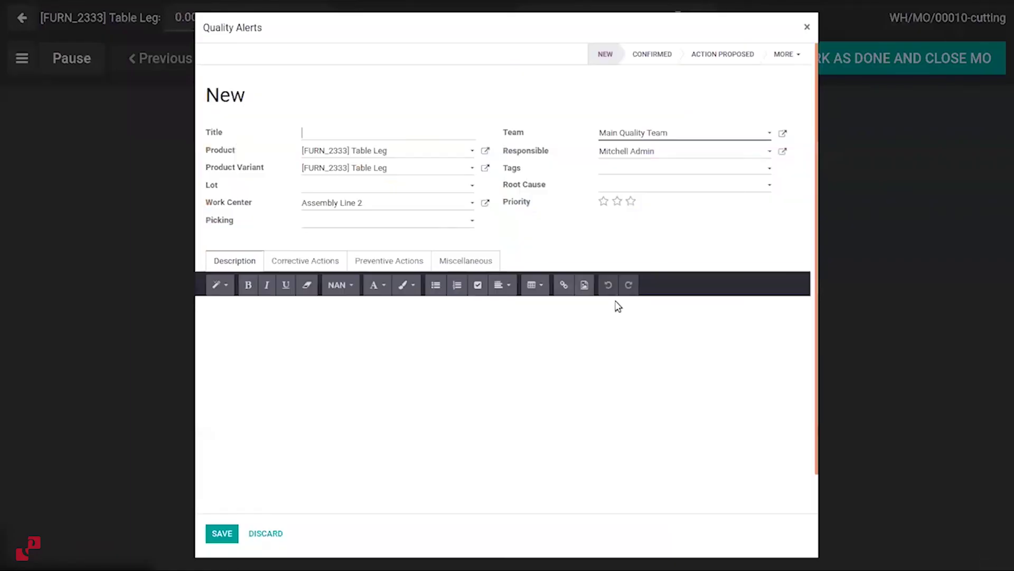
pyautogui.click(806, 27)
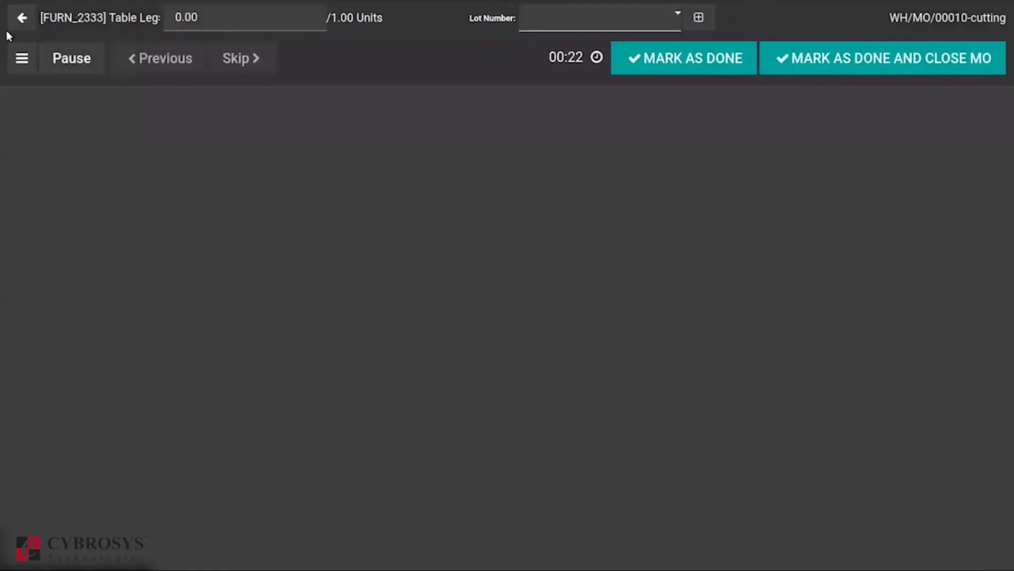
pyautogui.click(21, 20)
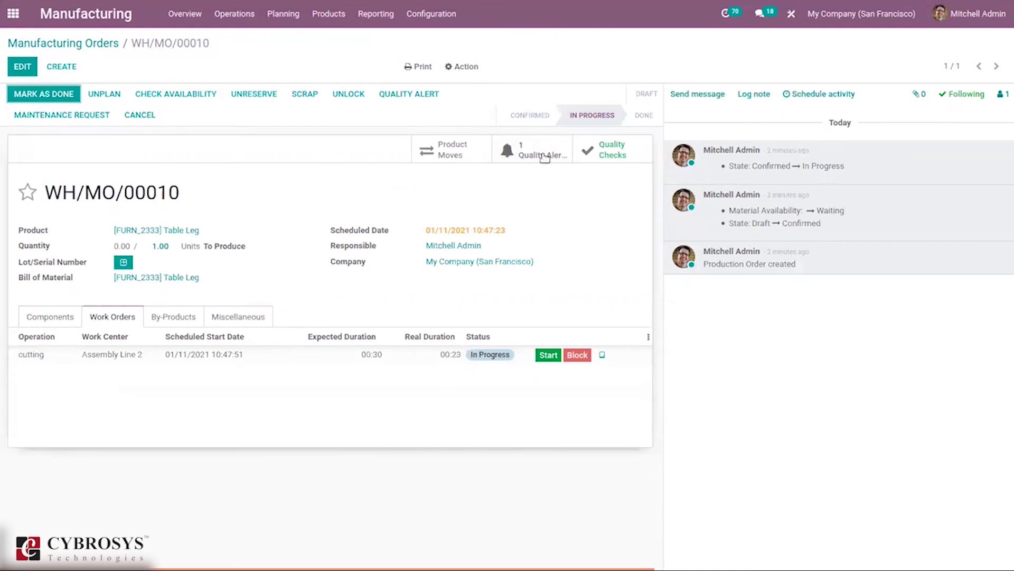
pyautogui.click(517, 154)
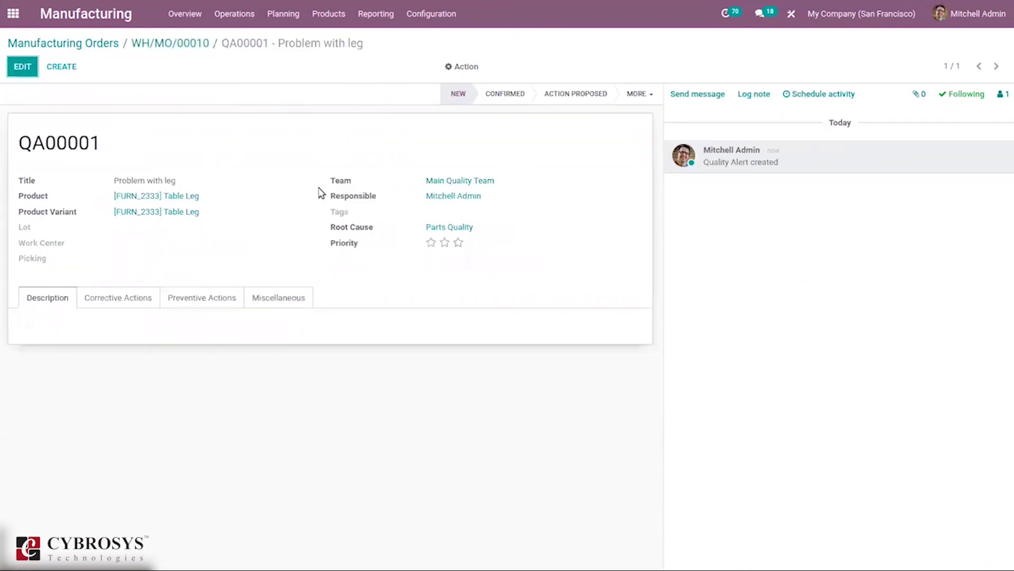
# Switch to the Quality app and open the list of all quality checks.
pyautogui.moveTo(17, 11)
pyautogui.click(13, 16)
pyautogui.write('q')
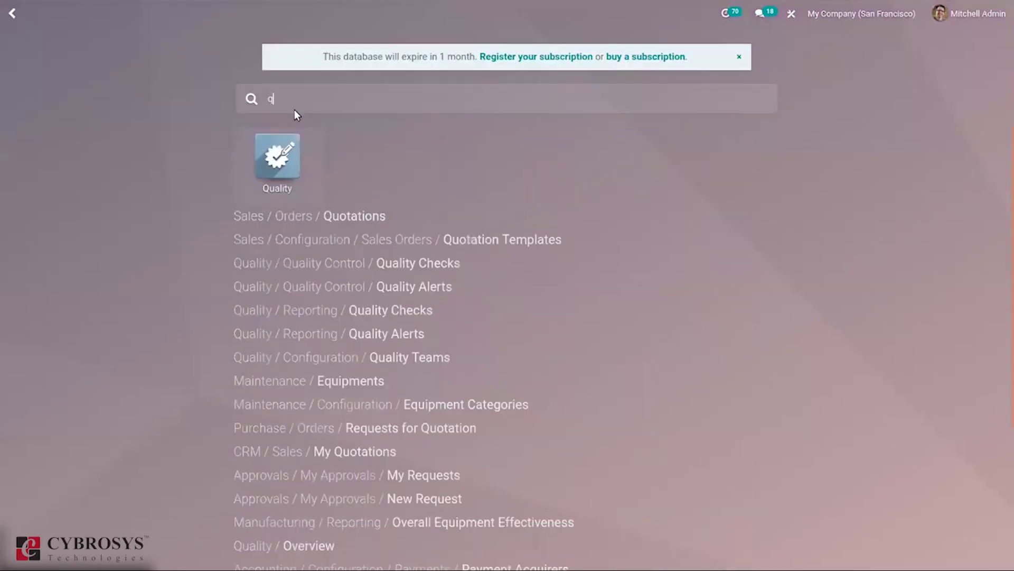
pyautogui.click(289, 150)
pyautogui.click(210, 11)
pyautogui.click(212, 58)
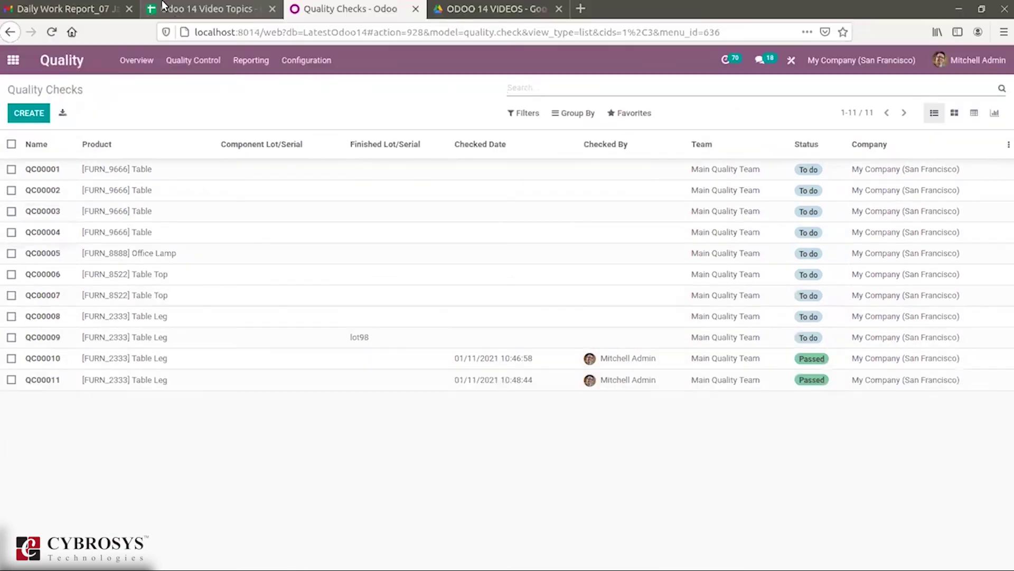
# Open the quality alerts board and look at the "Problem with leg" alert.
pyautogui.click(196, 15)
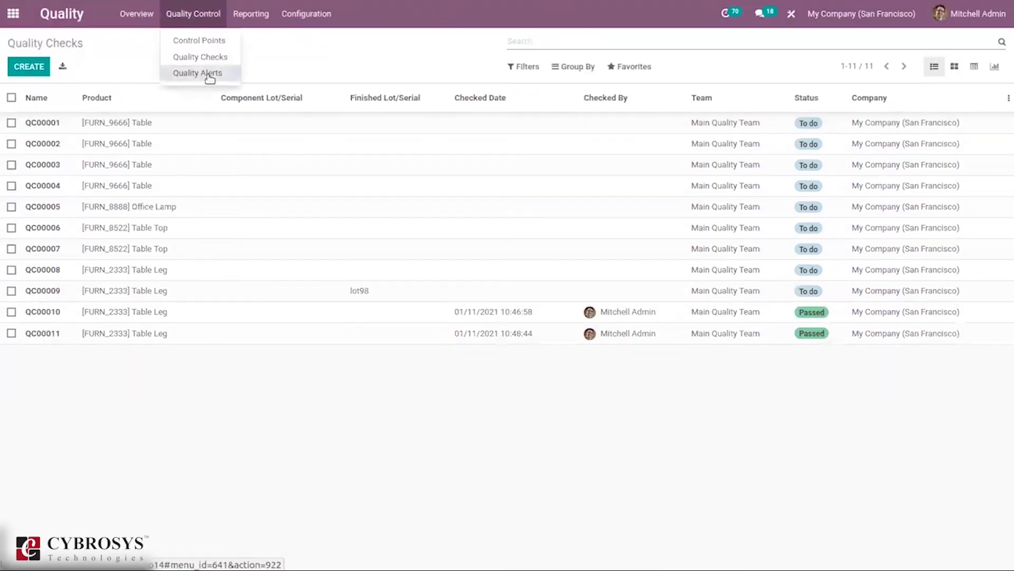
pyautogui.click(204, 73)
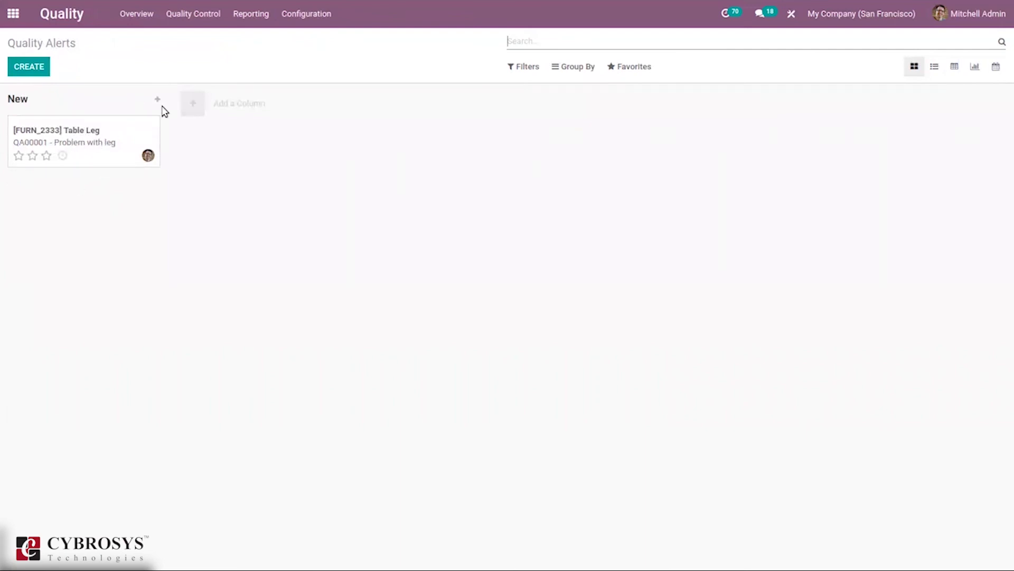
pyautogui.click(19, 156)
# Open the quality checks report.
pyautogui.click(202, 14)
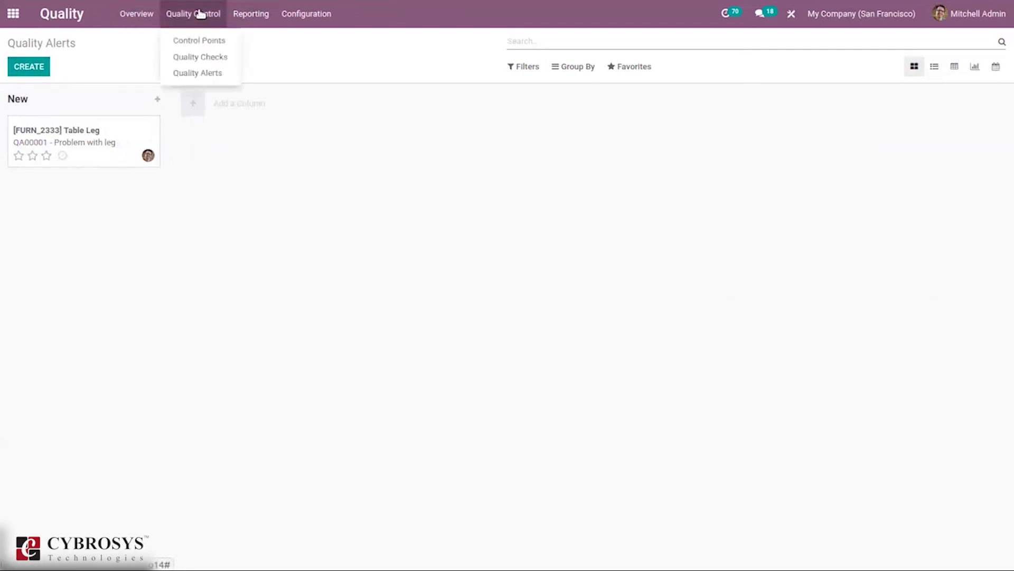
pyautogui.click(253, 16)
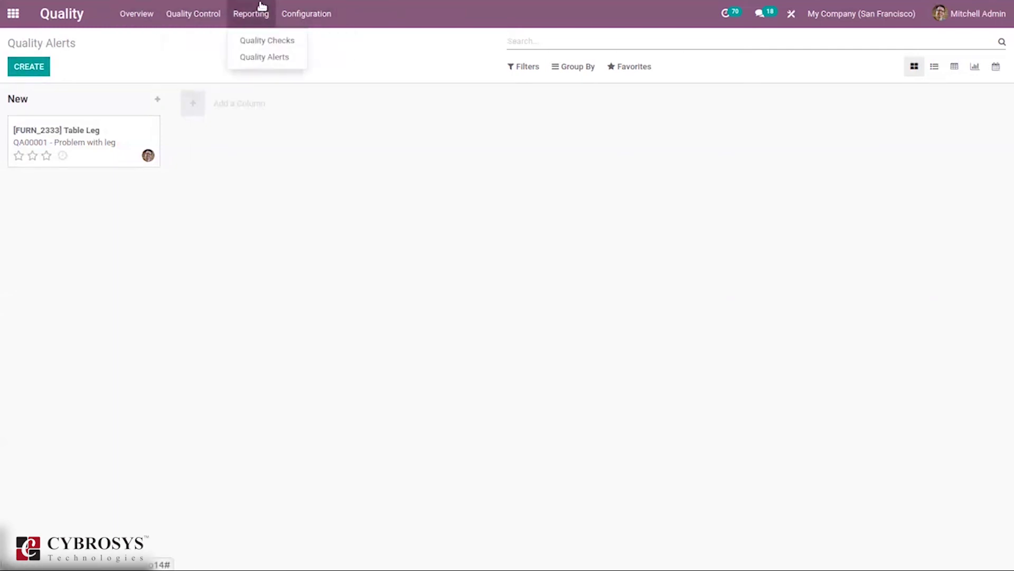
pyautogui.click(268, 41)
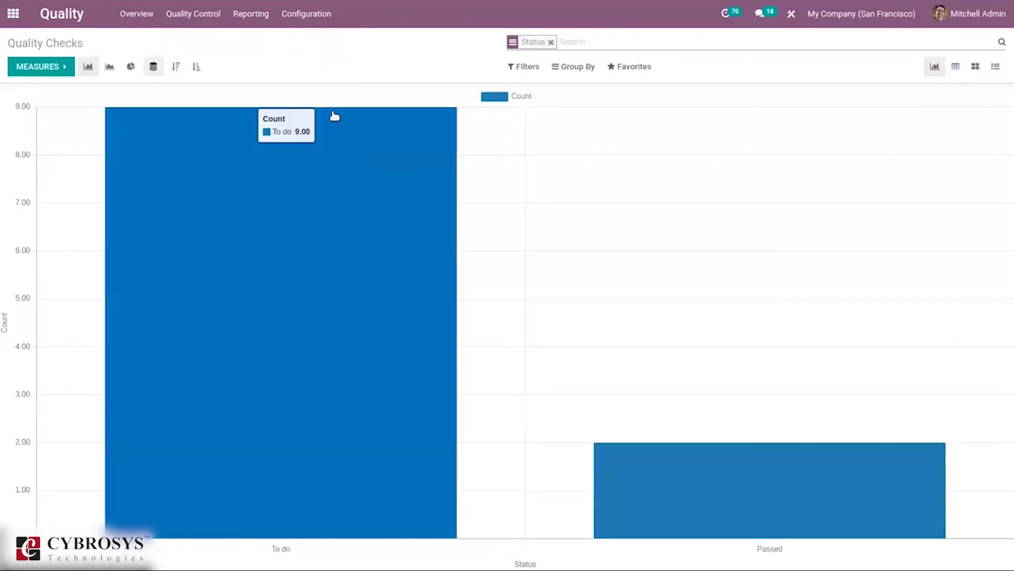
# Chart the quality checks by Measure, by Finished Product Sequence Number and finally by Done.
pyautogui.click(54, 66)
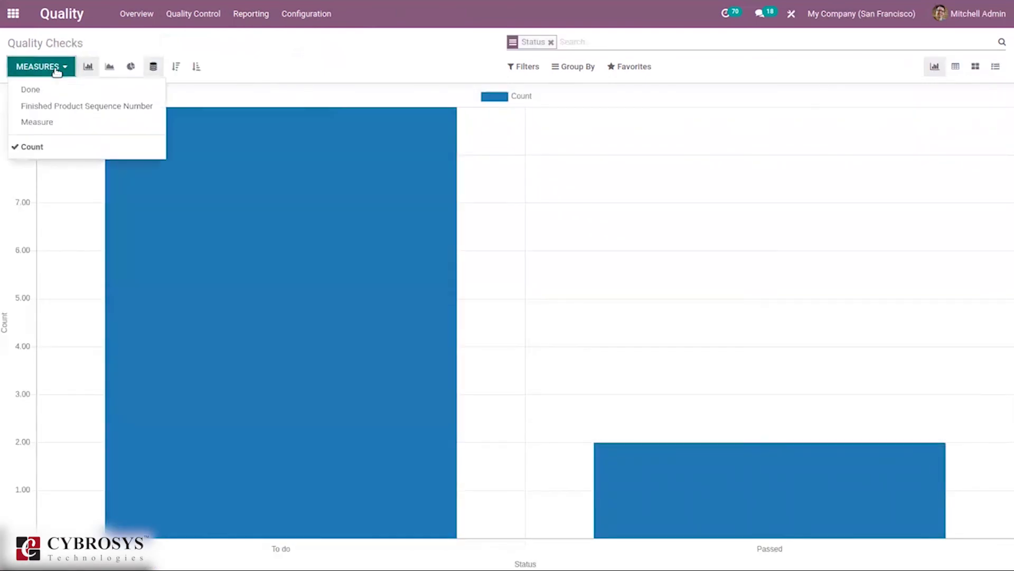
pyautogui.click(42, 123)
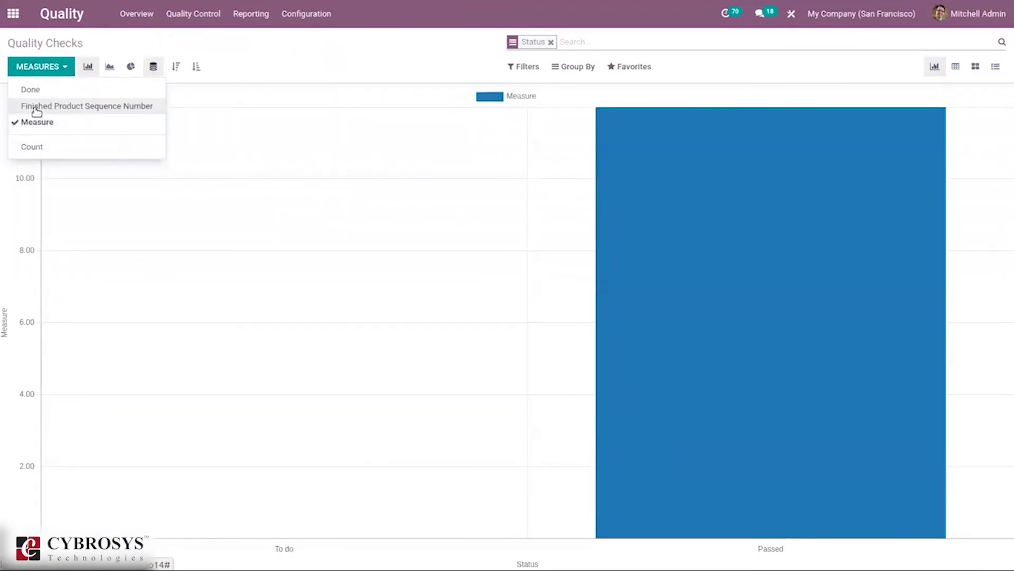
pyautogui.click(36, 108)
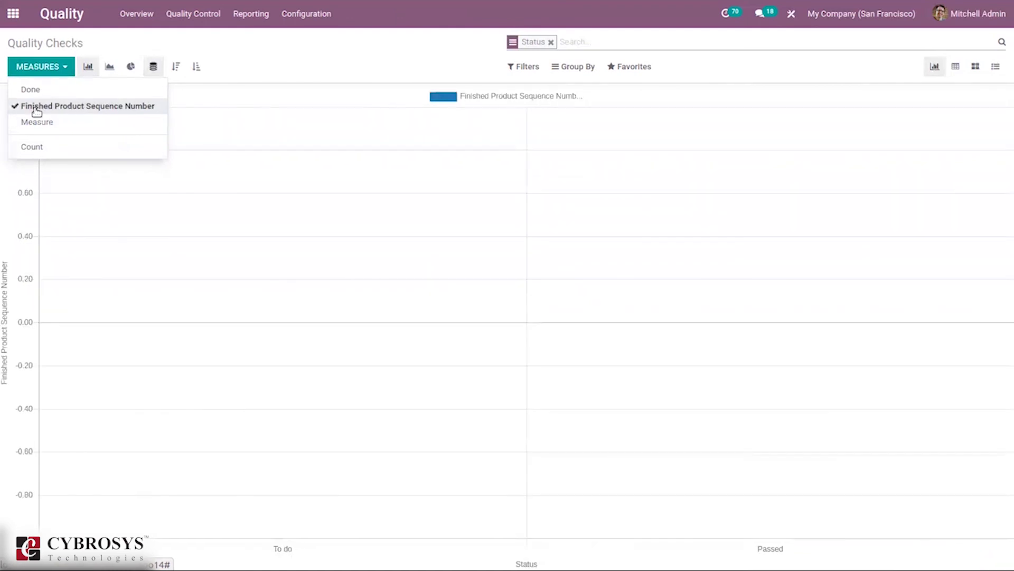
pyautogui.click(33, 89)
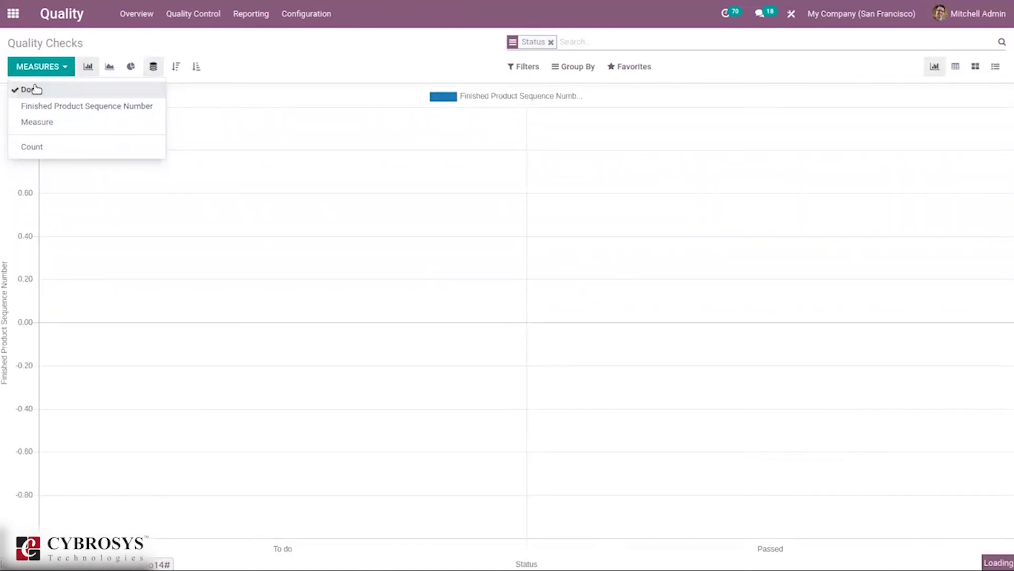
pyautogui.click(309, 74)
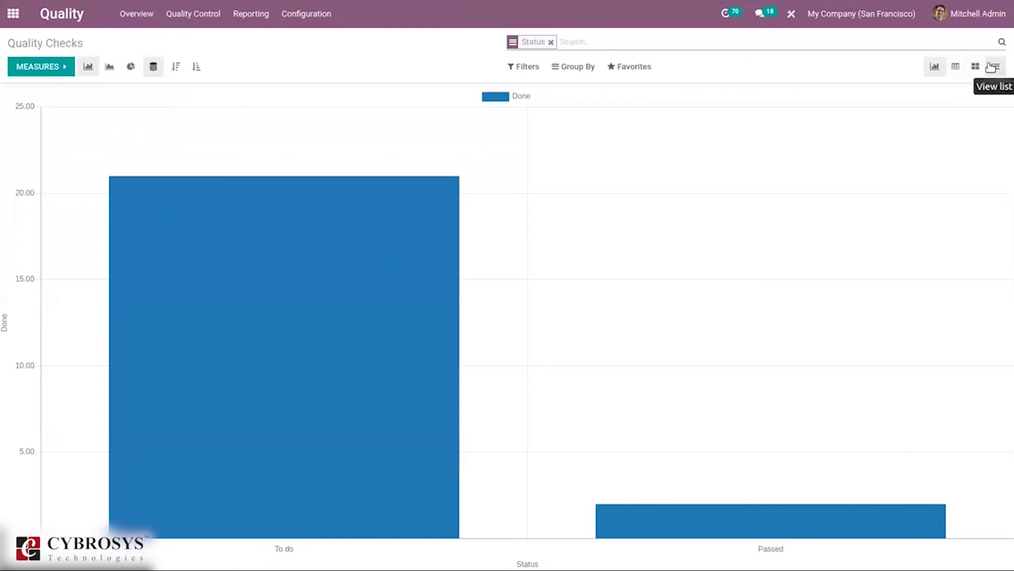
# Look over the filter and grouping options, and filter the quality checks report to Passed or Failed checks.
pyautogui.click(524, 65)
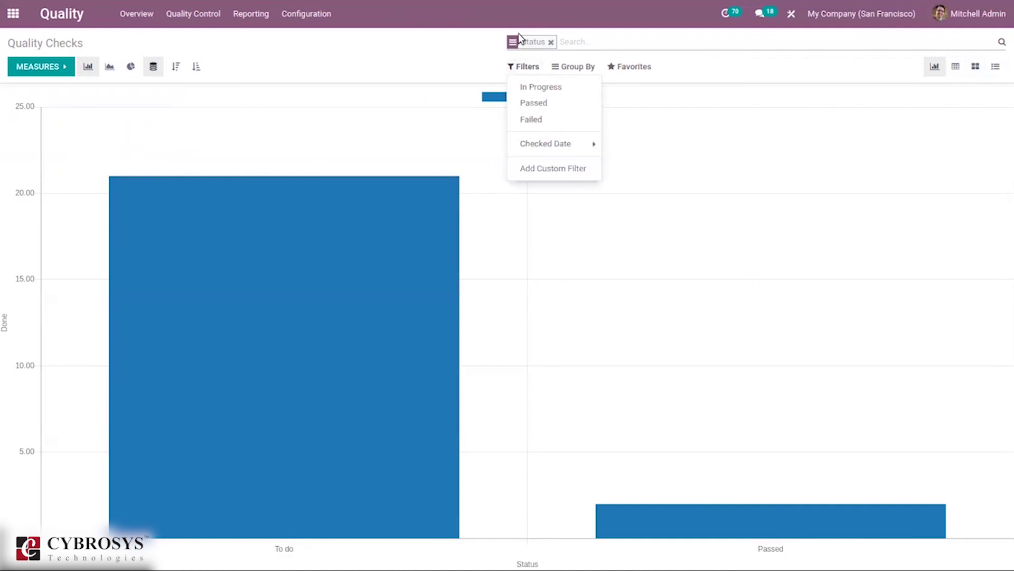
pyautogui.click(578, 68)
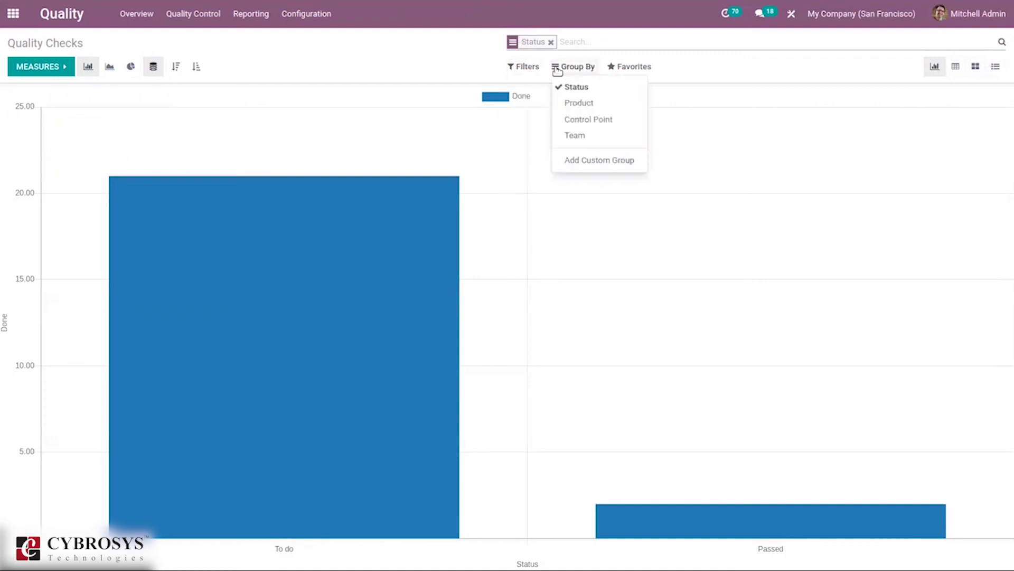
pyautogui.click(528, 66)
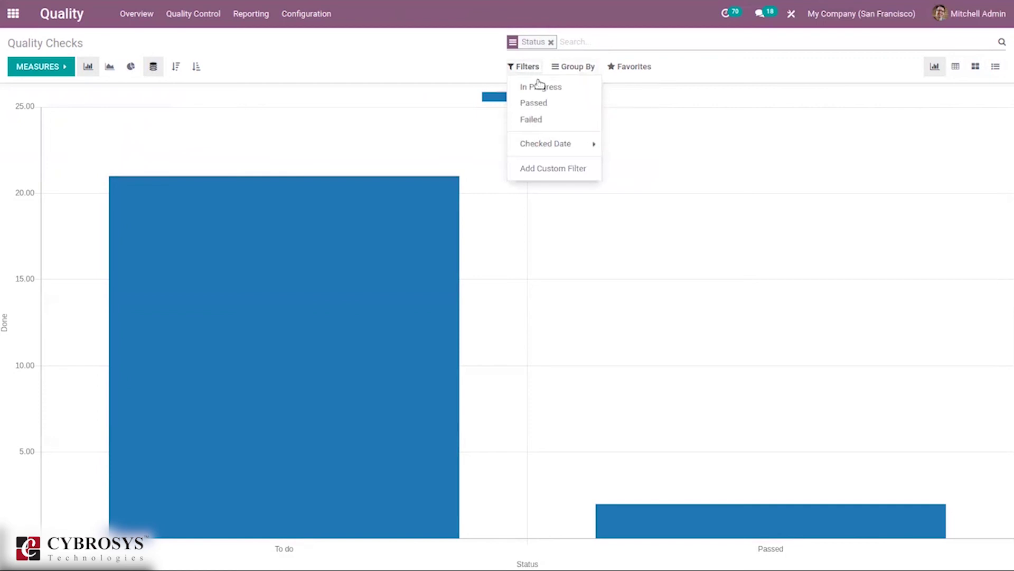
pyautogui.click(539, 104)
pyautogui.click(542, 120)
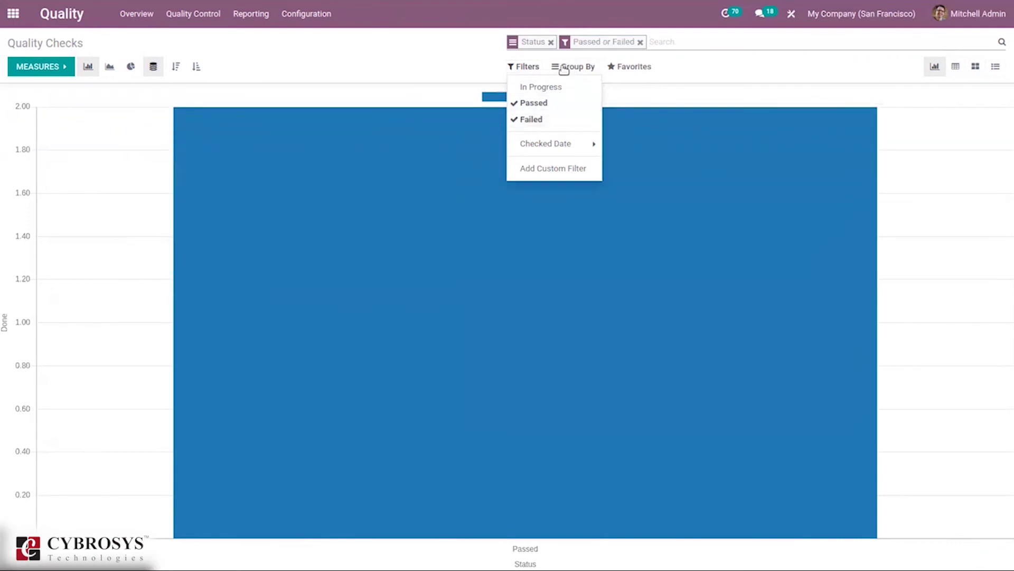
# Group the quality checks report additionally by Product, Control Point and Team, below Status.
pyautogui.click(565, 69)
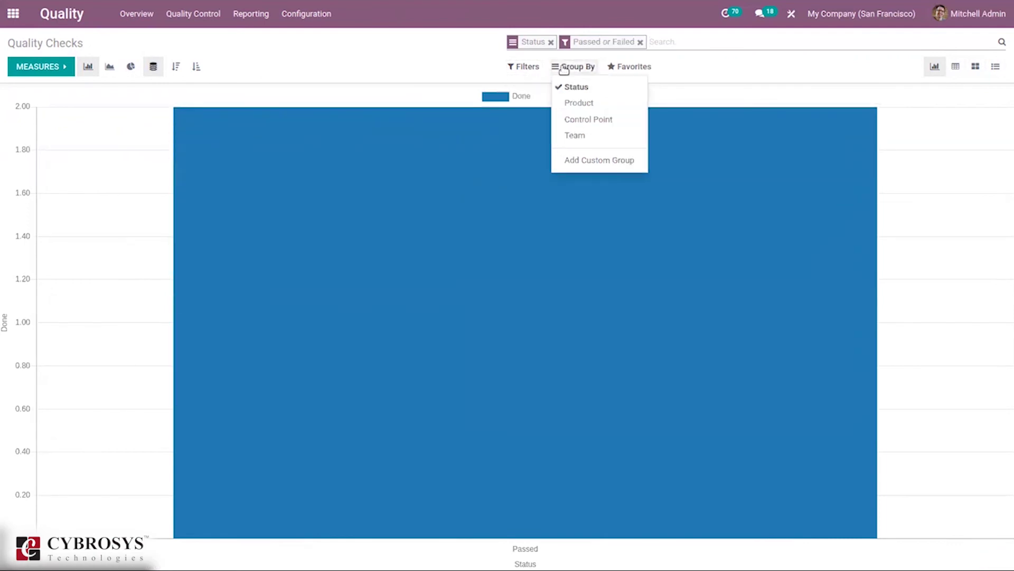
pyautogui.click(584, 104)
pyautogui.click(588, 118)
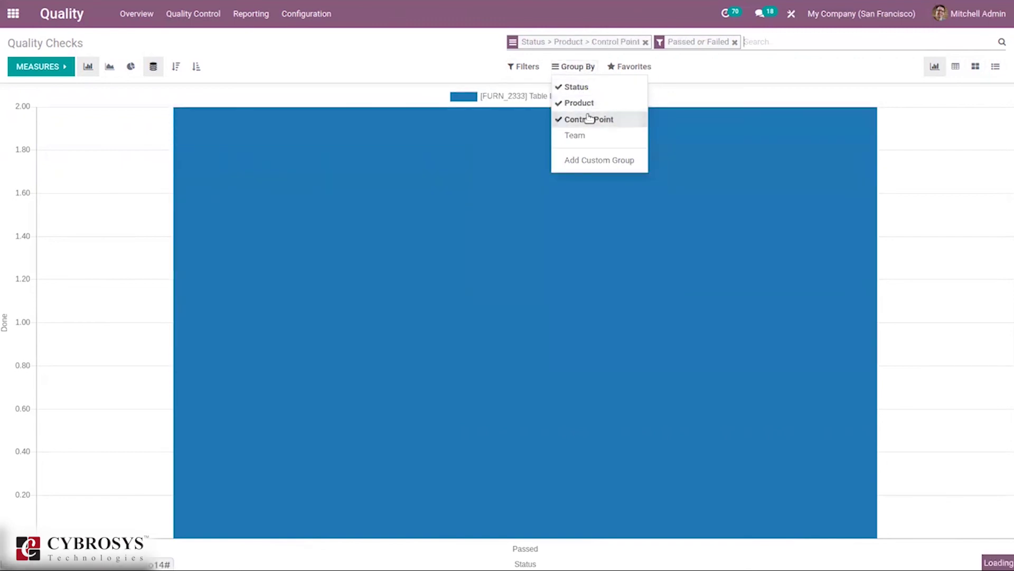
pyautogui.click(581, 136)
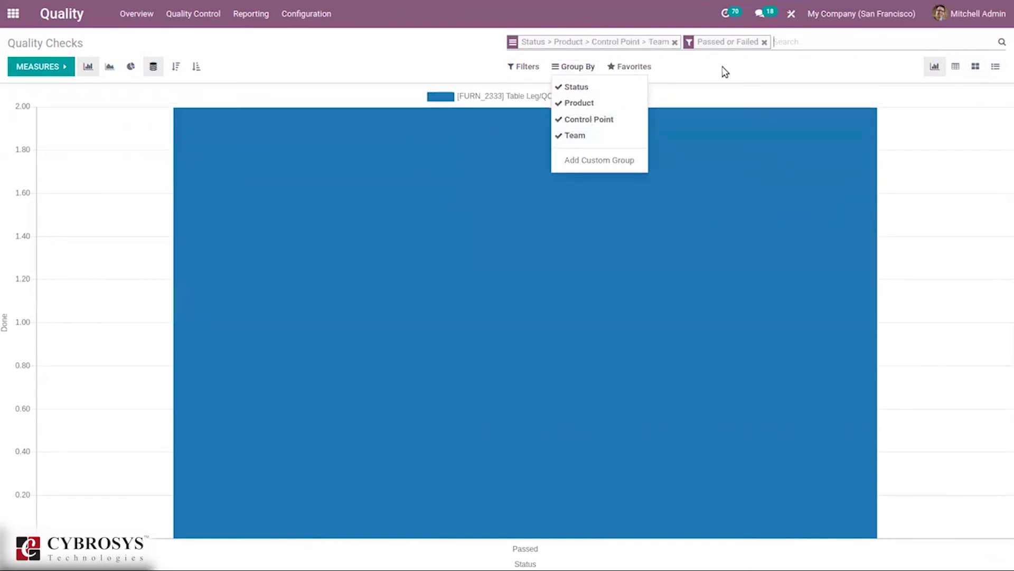
pyautogui.click(725, 71)
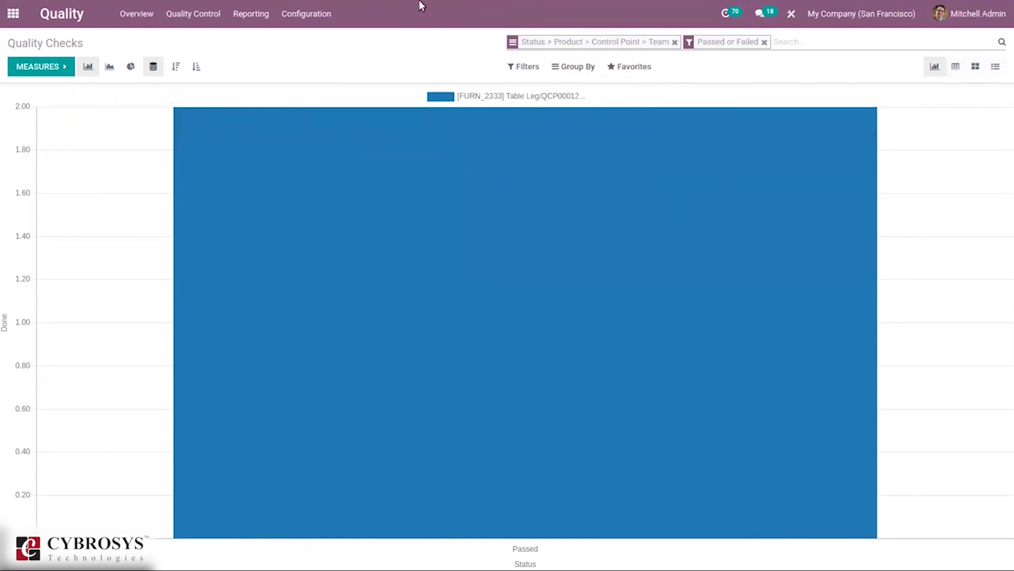
# Open the quality alerts report and look at its available measures.
pyautogui.click(248, 14)
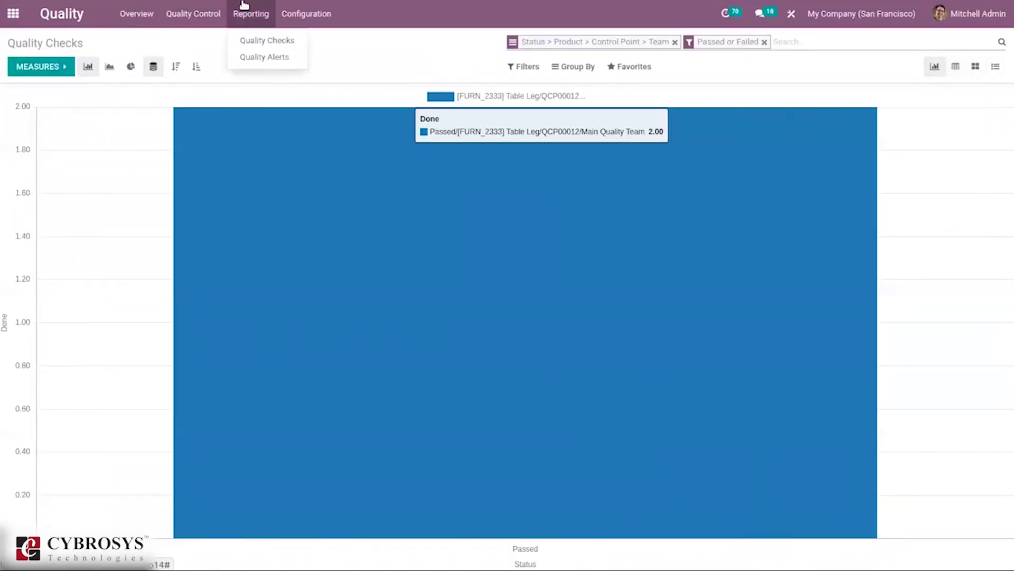
pyautogui.click(270, 56)
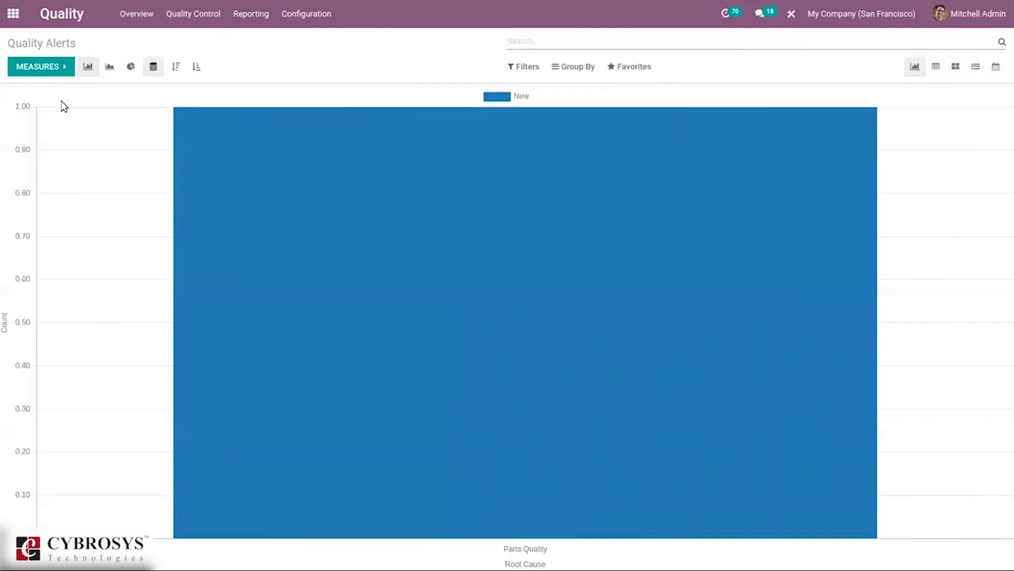
pyautogui.click(59, 69)
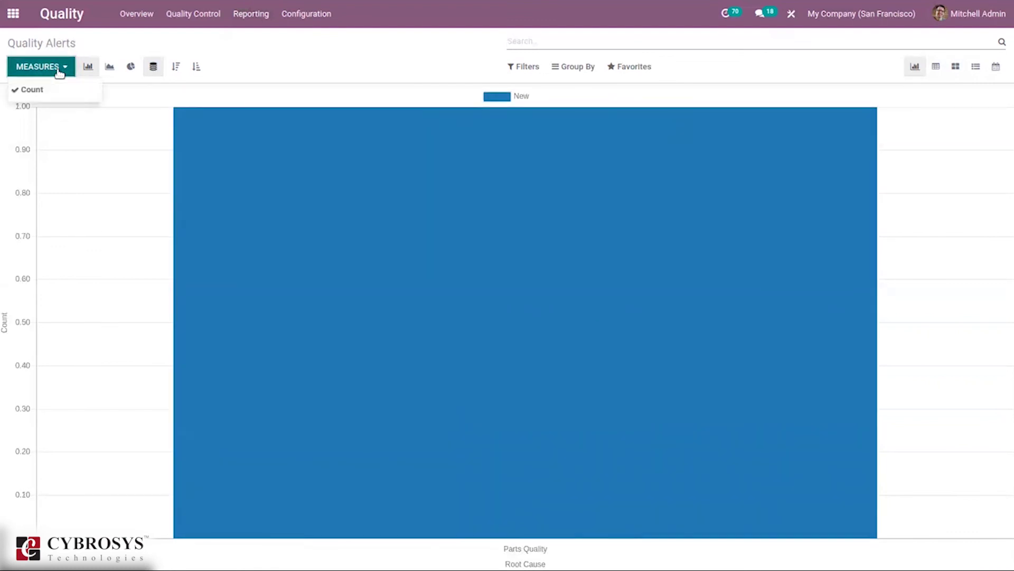
pyautogui.click(287, 64)
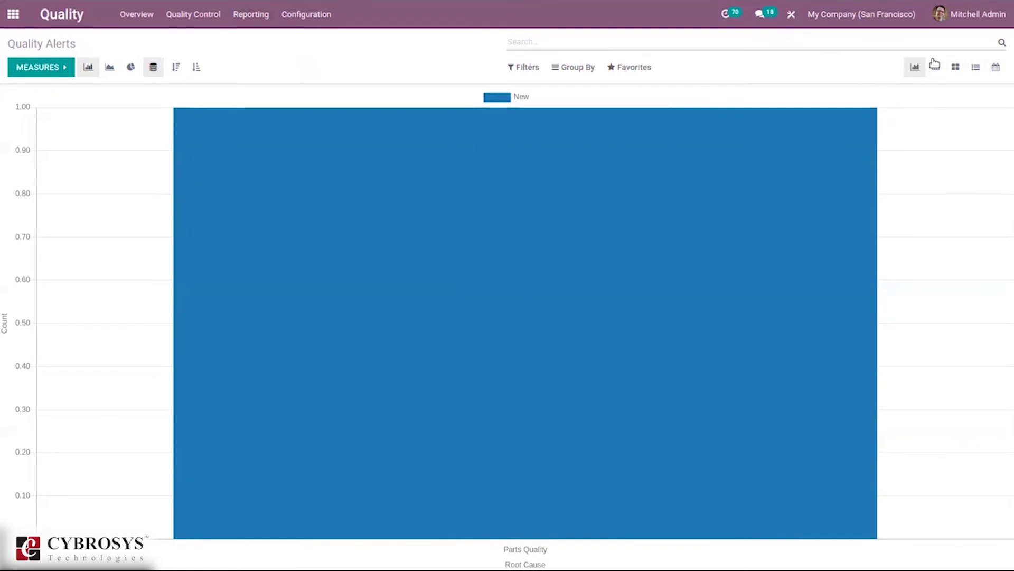
# View the quality alerts as a calendar, browse to December 2020, and look at the new alert form for Monday 11 January 2021 without saving.
pyautogui.click(996, 68)
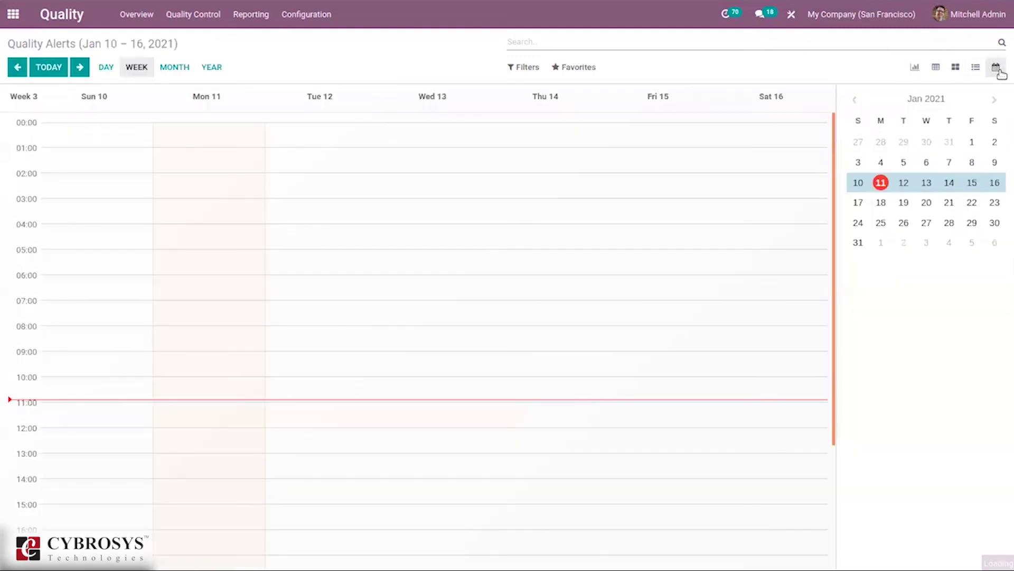
pyautogui.click(856, 100)
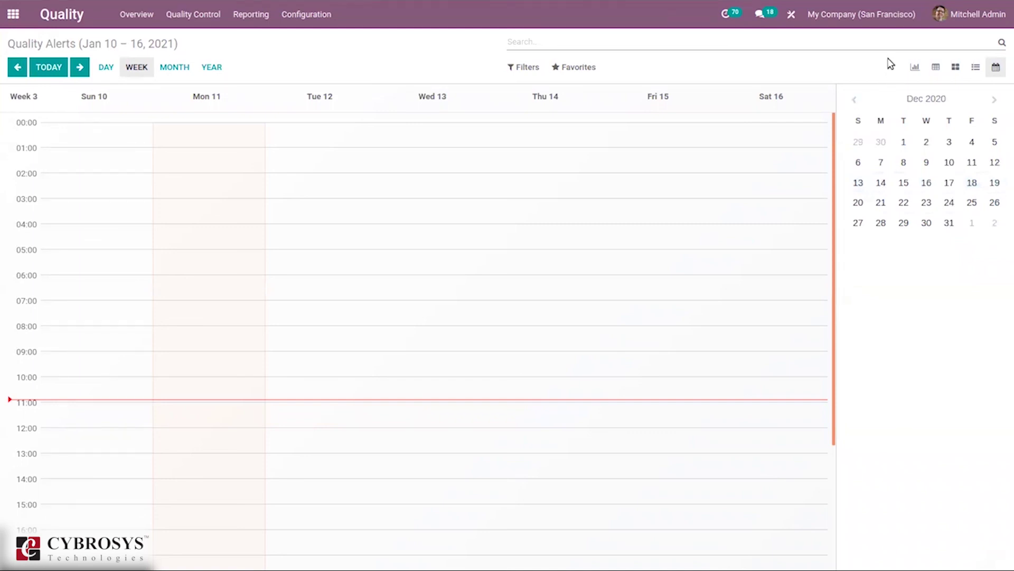
pyautogui.click(220, 324)
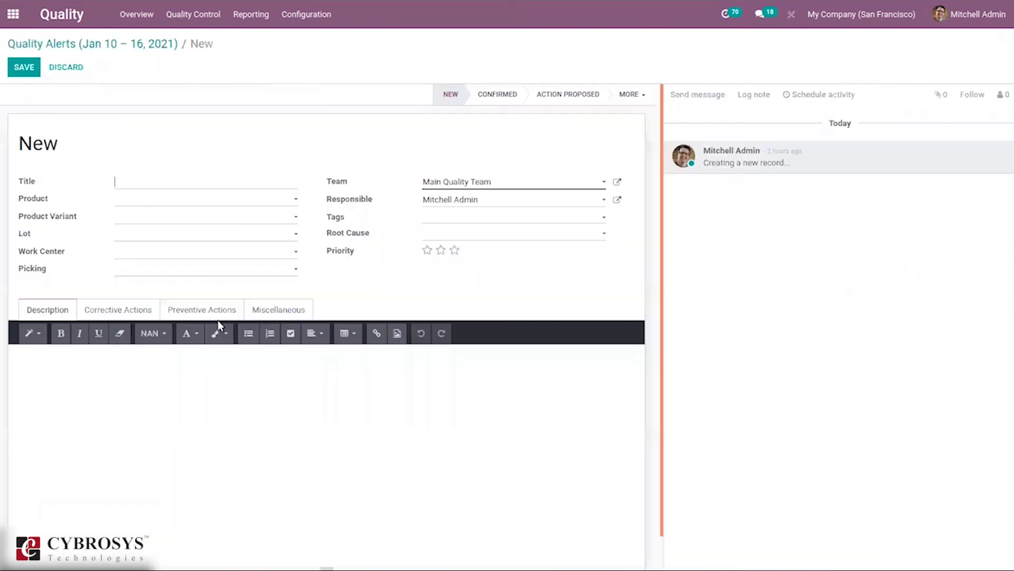
pyautogui.click(86, 48)
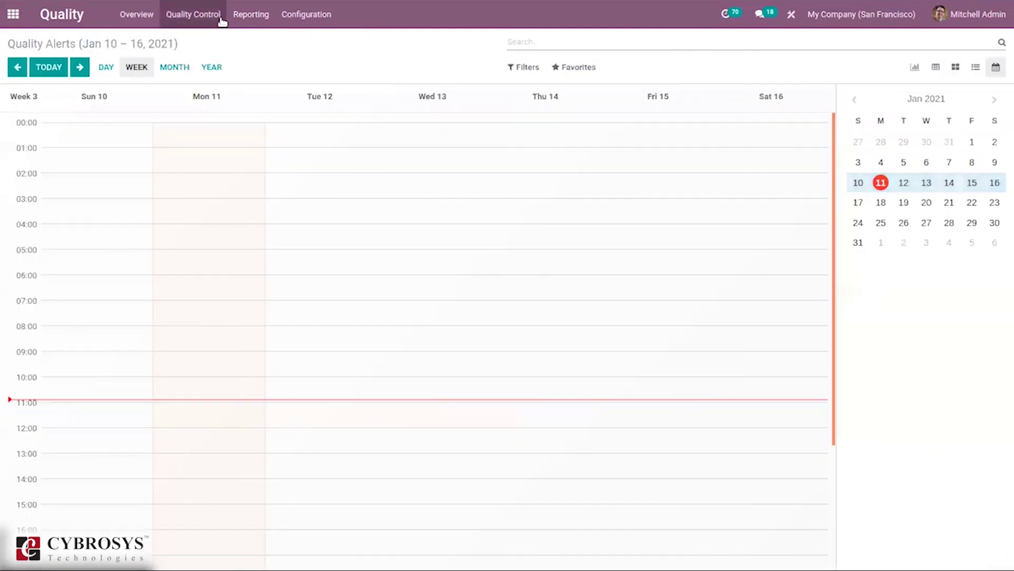
# Return to the Quality overview dashboard with the team cards.
pyautogui.click(253, 14)
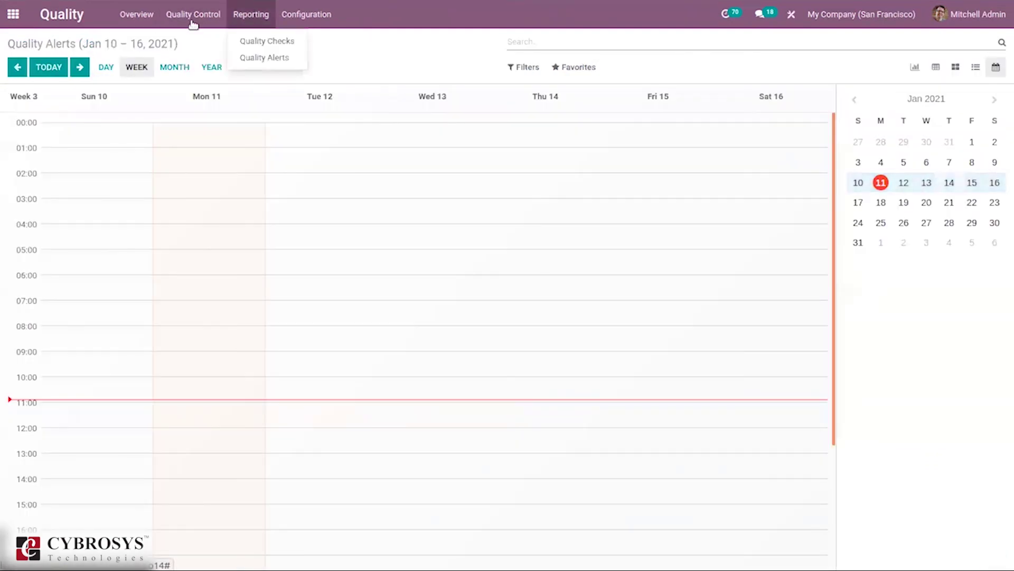
pyautogui.click(138, 15)
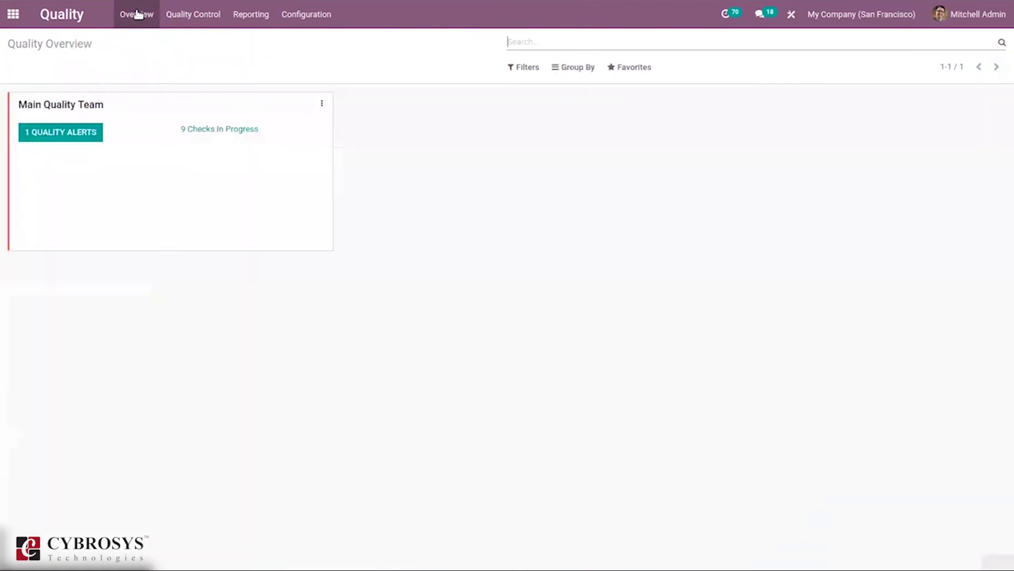